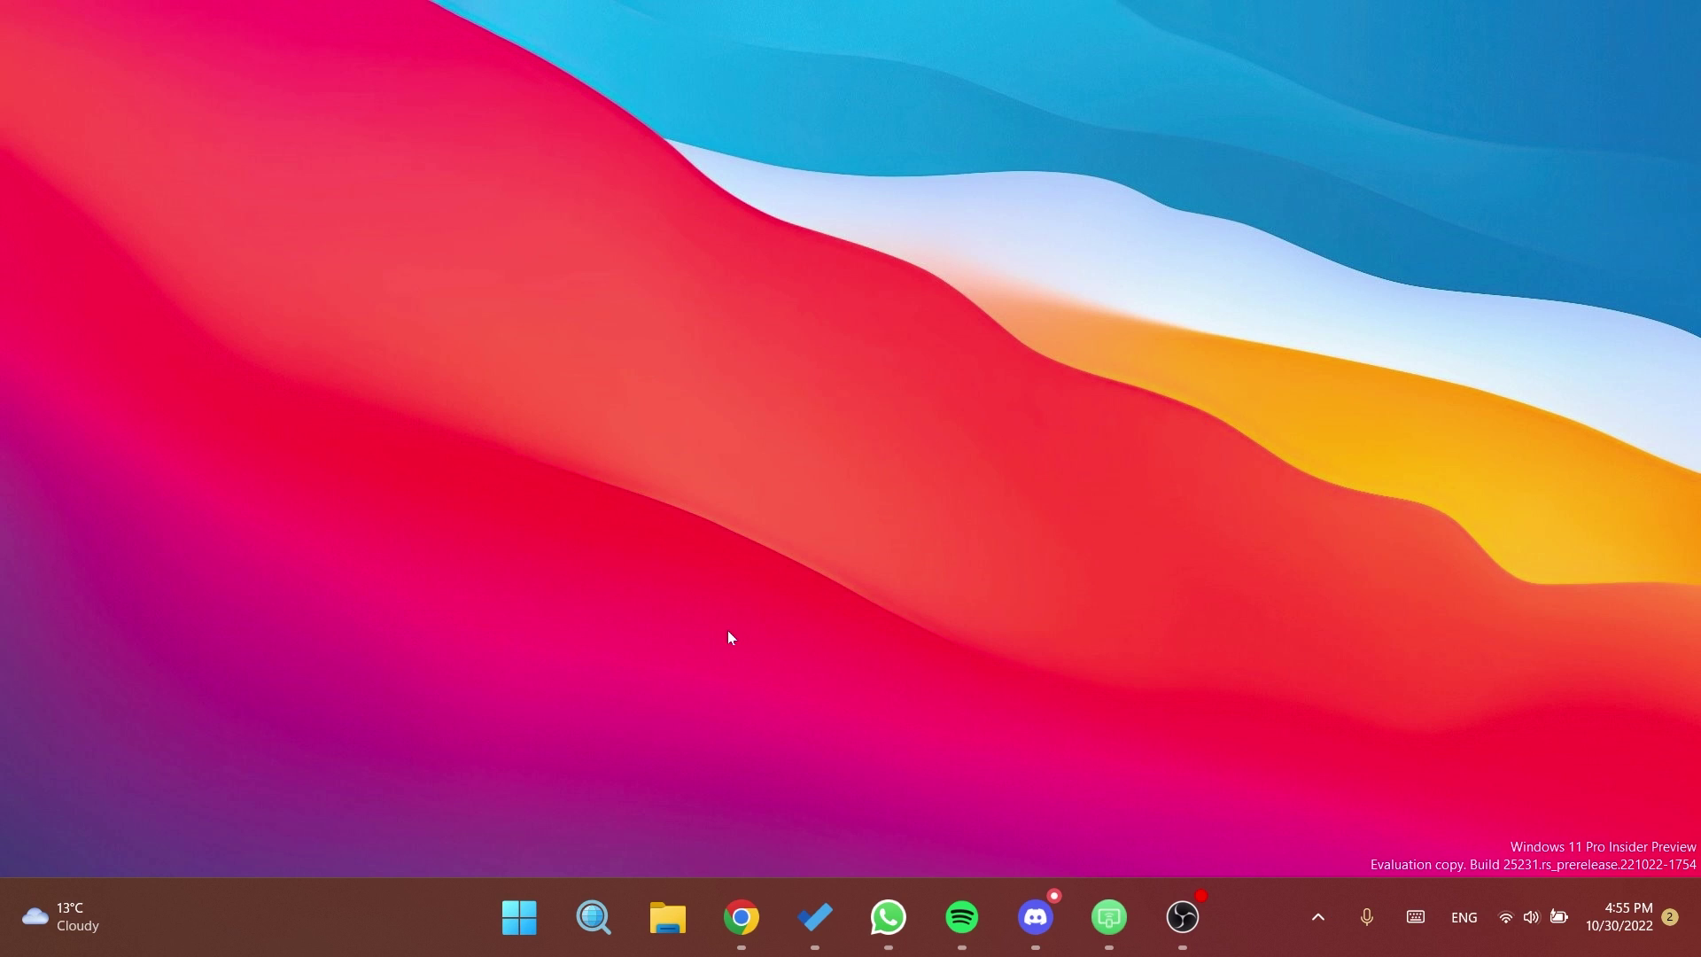
Step: Open the airdroid.com/cast product page in Chrome from the taskbar
left_click(742, 917)
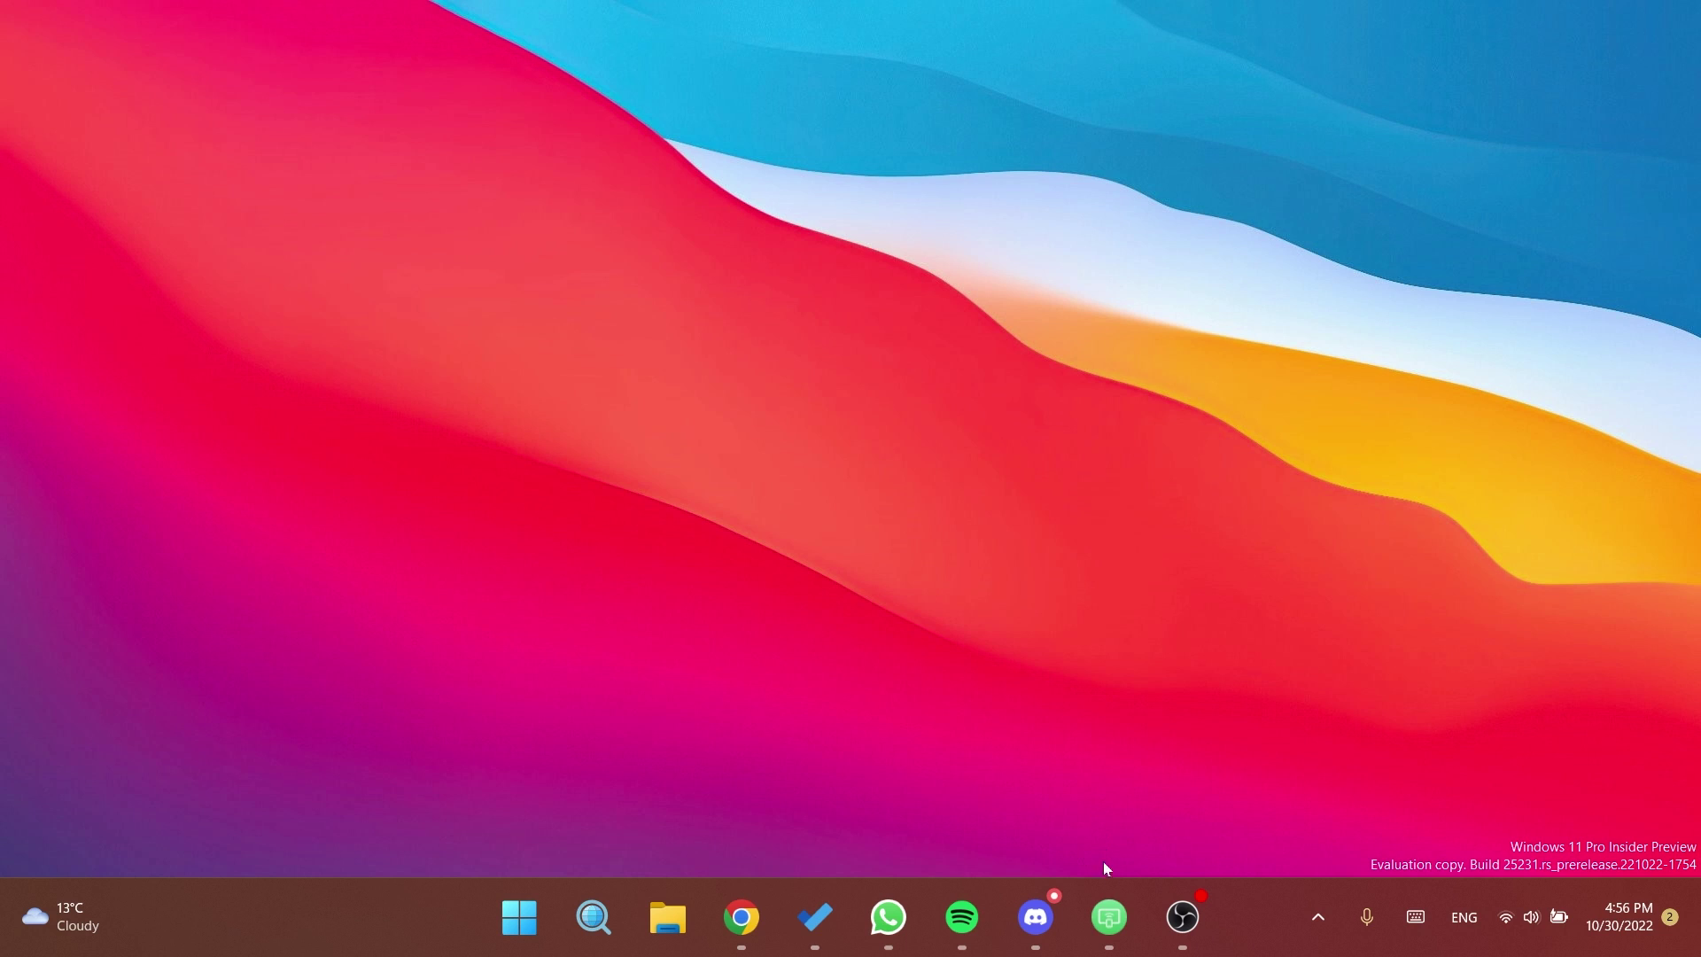
Step: Launch the AirDroid Cast desktop app, review its AirPlay, USB and Cast to options, then return to Wireless
left_click(1105, 919)
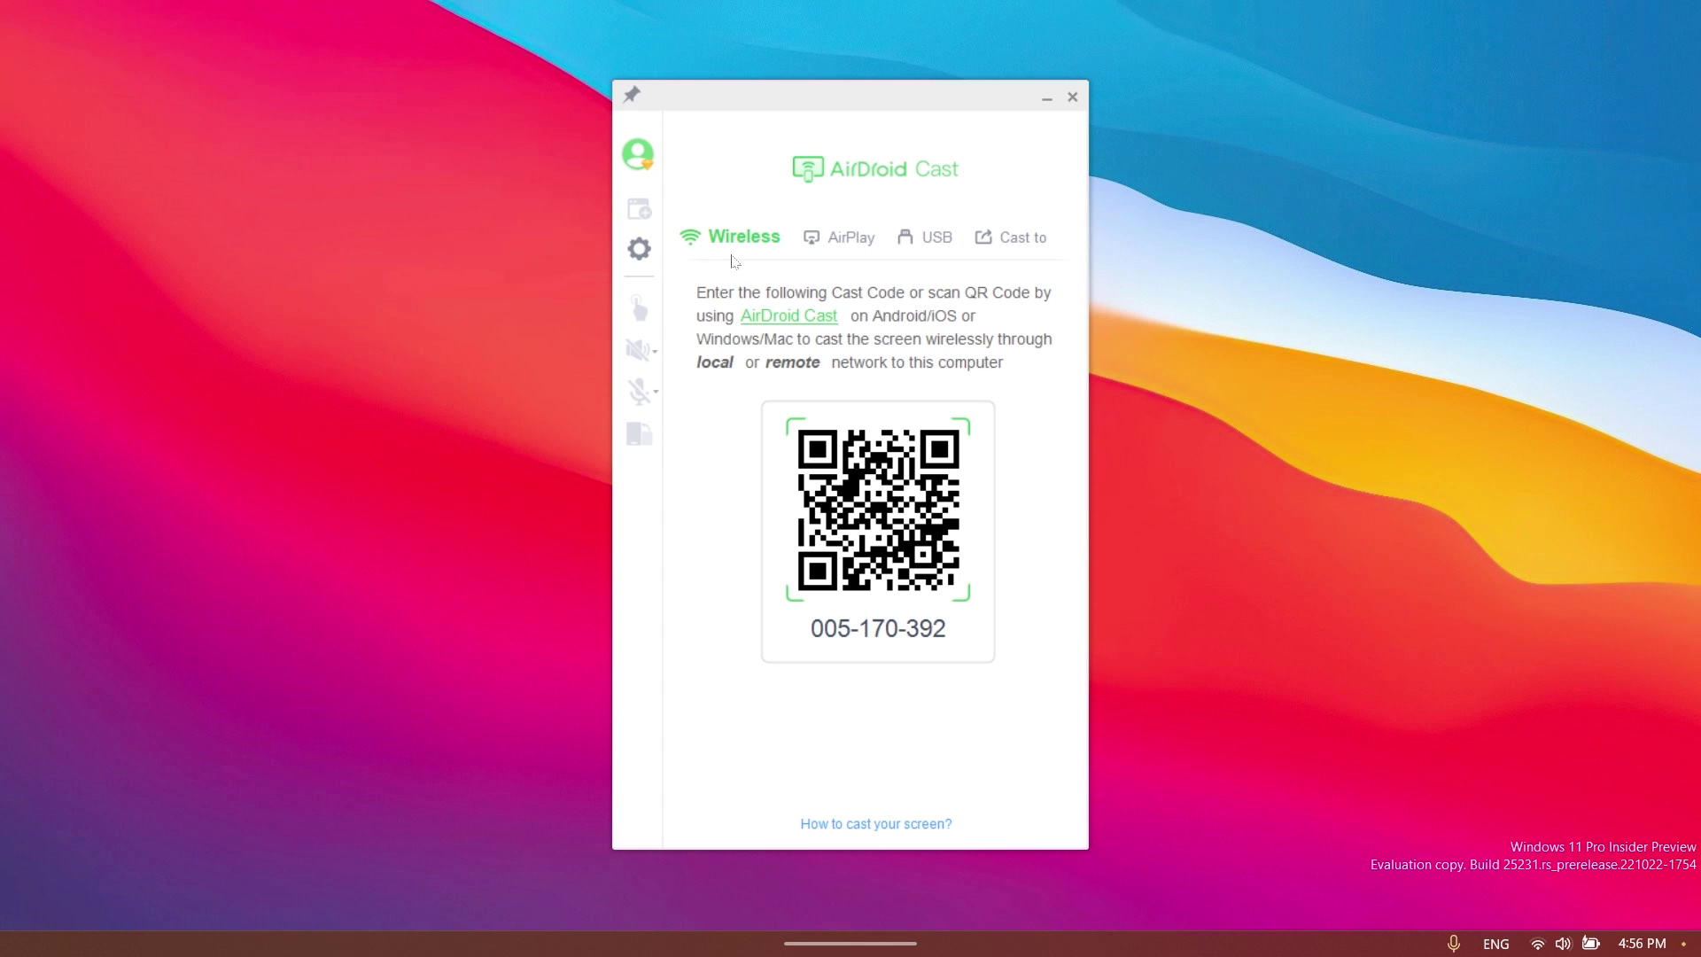
left_click(831, 255)
left_click(926, 236)
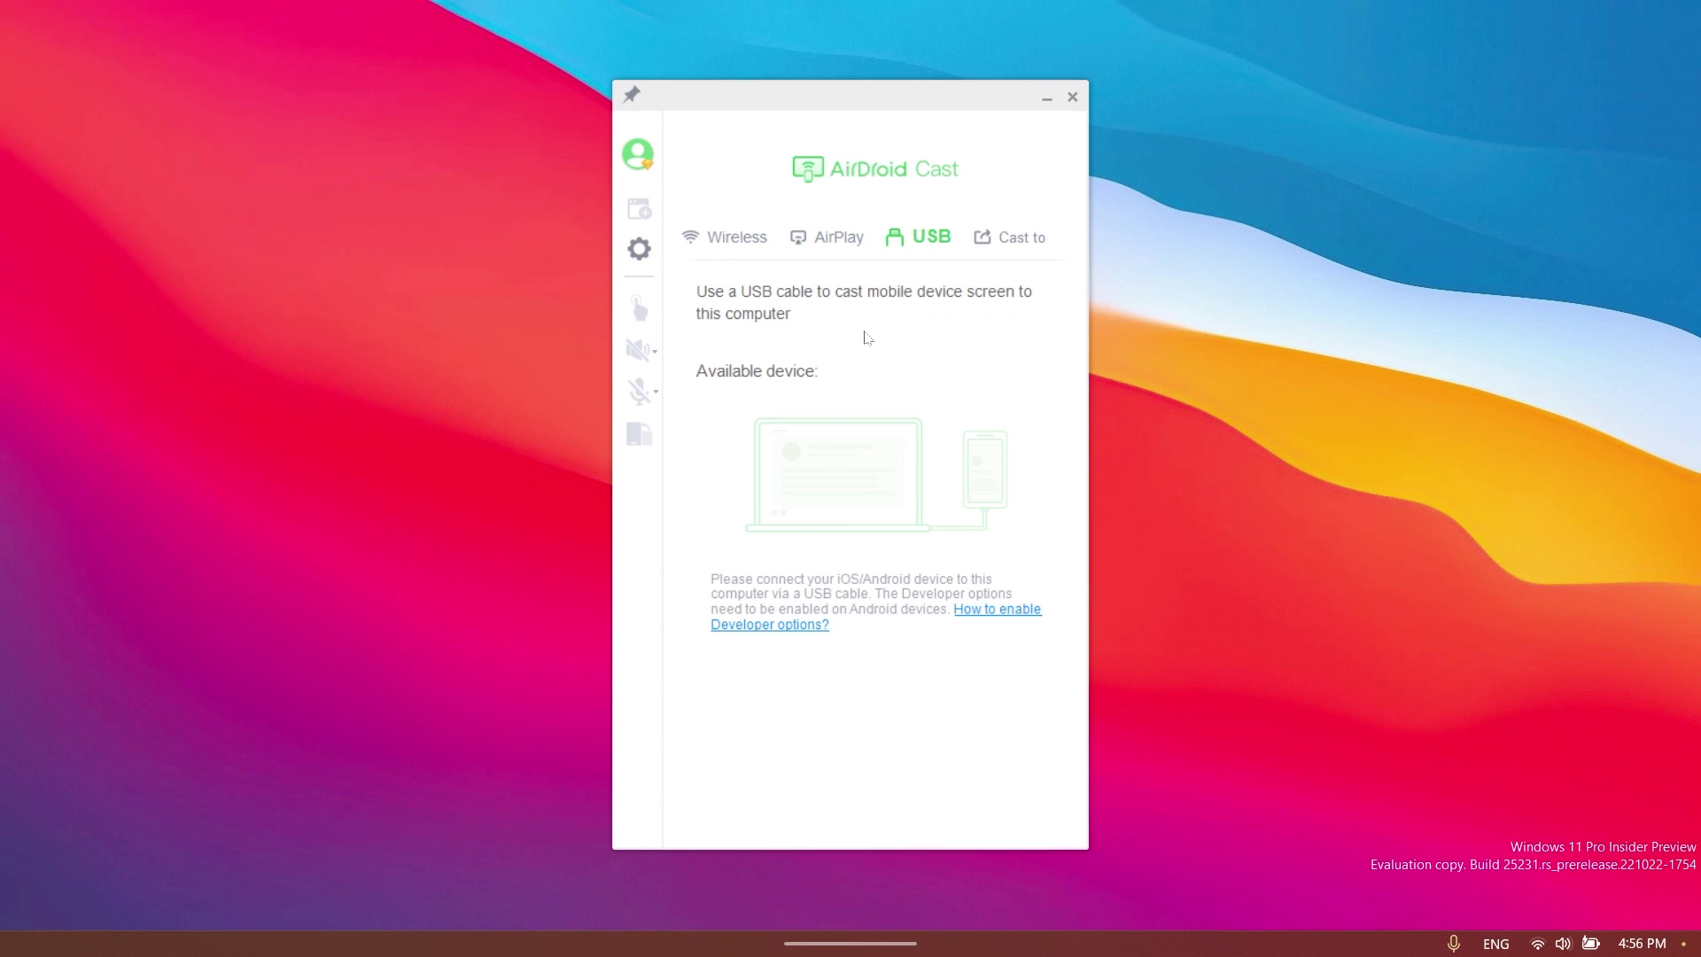
left_click(1003, 240)
left_click(748, 245)
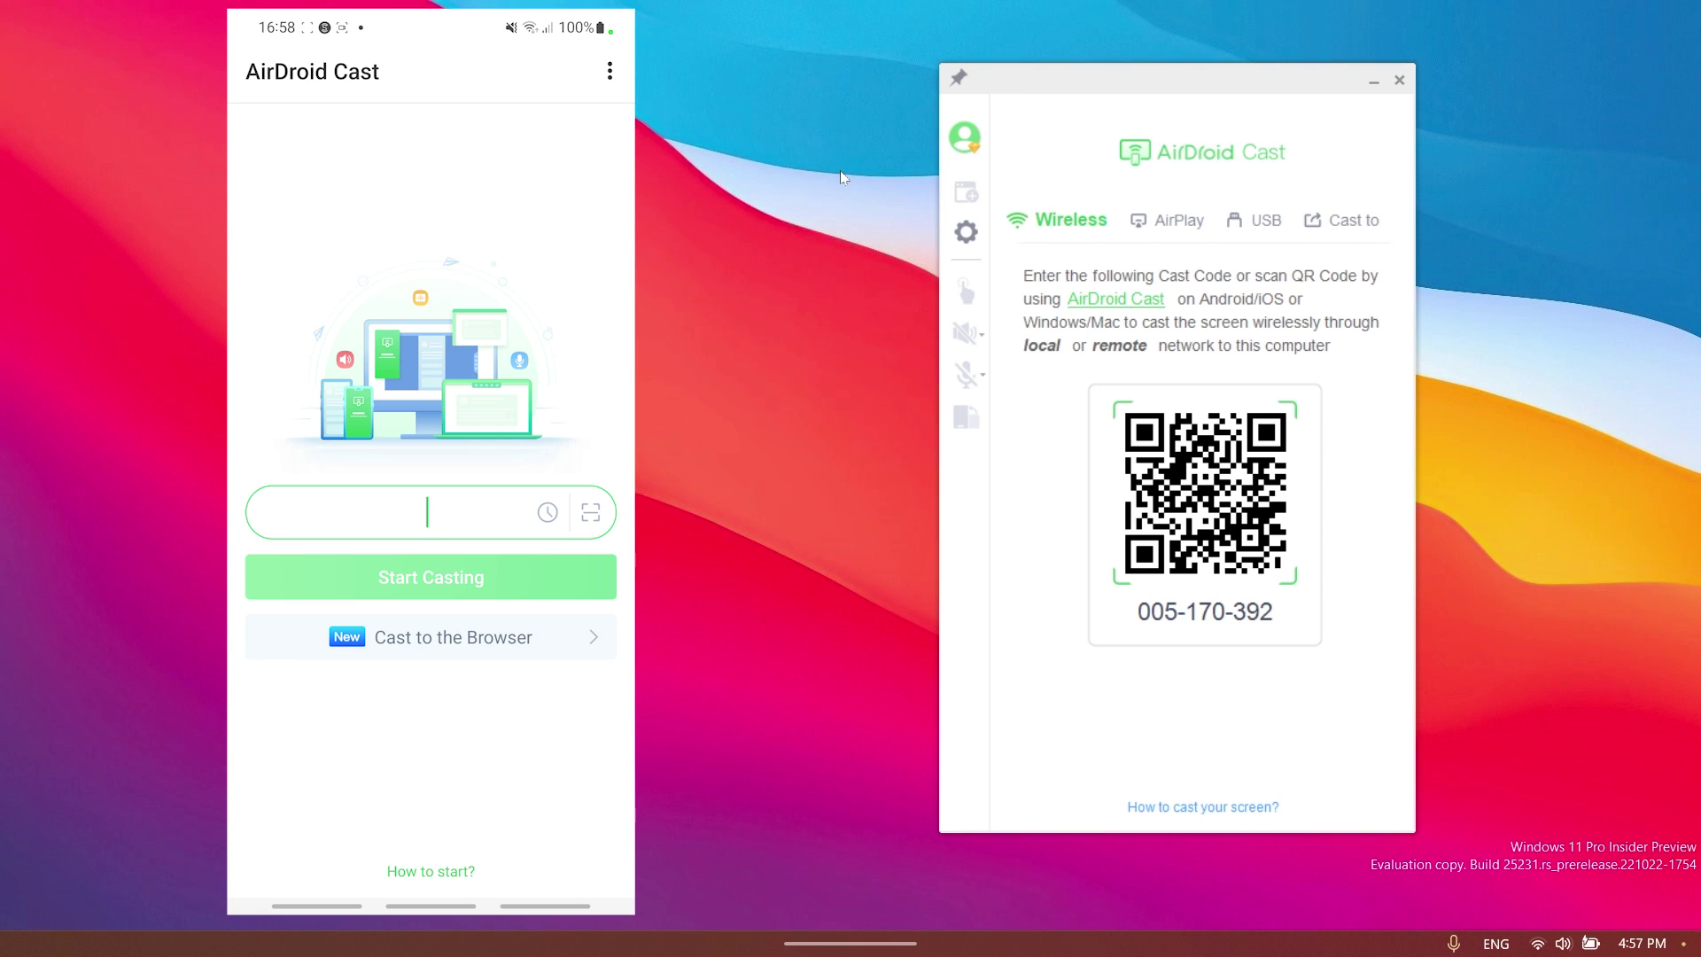
Step: Enter the PC's cast code on the phone, start casting, and allow the SM-G991B connection
type("00")
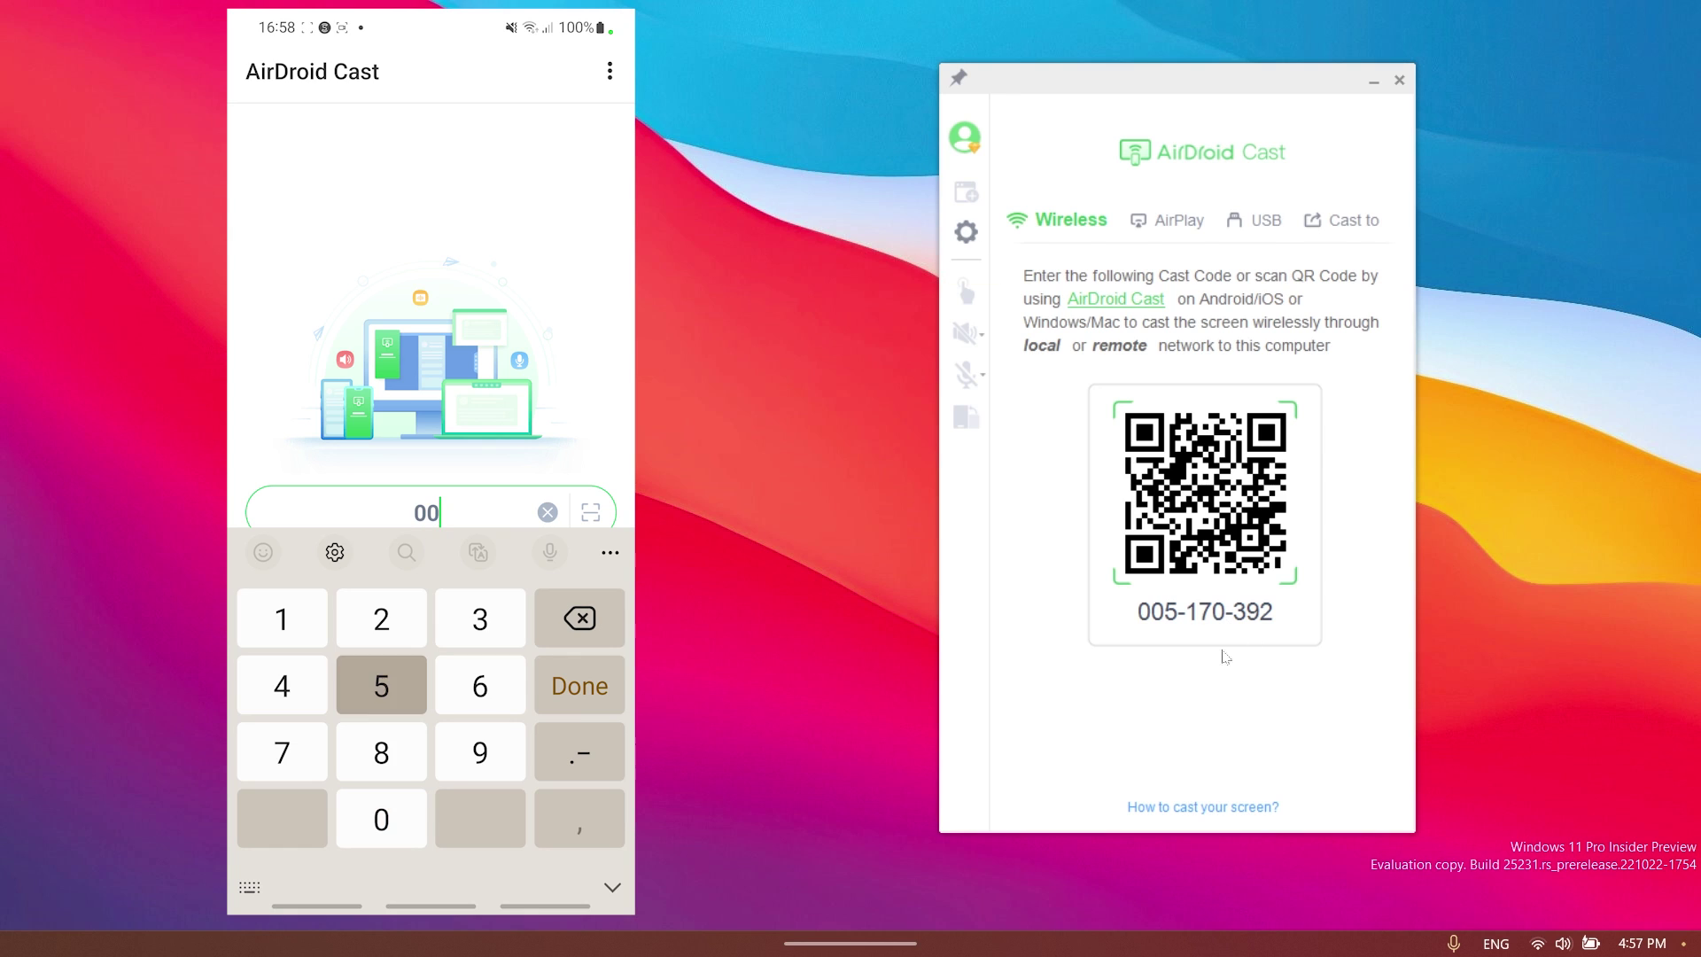
type("5 17")
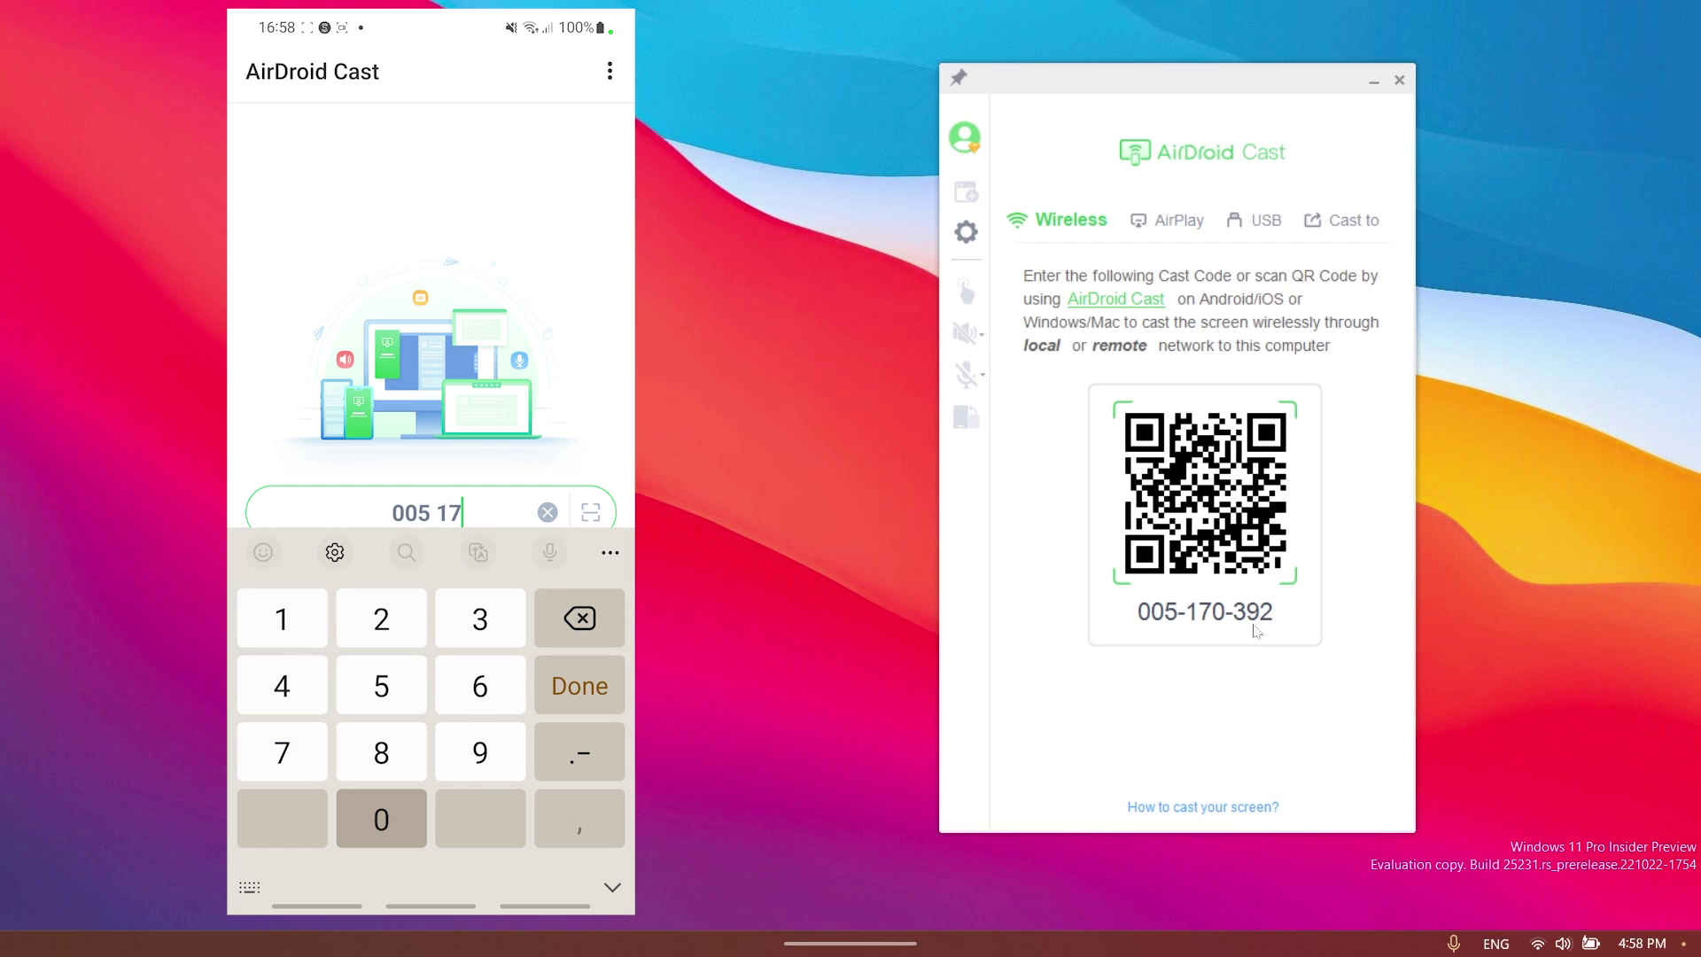
type("0 392")
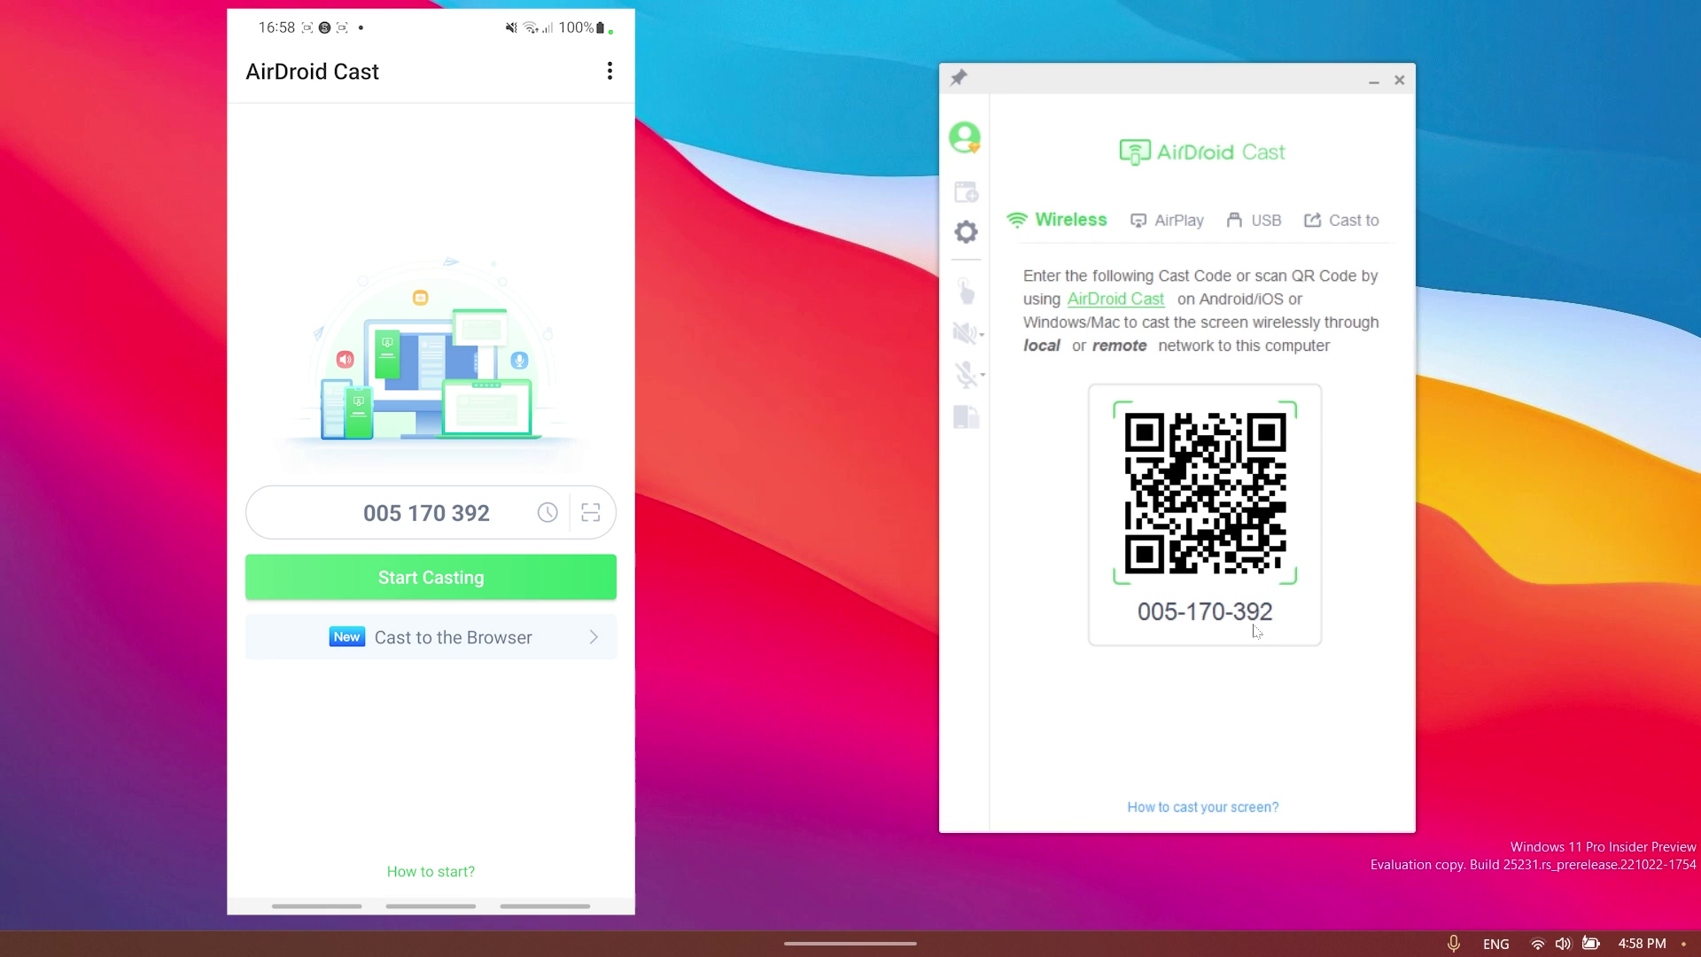
left_click(430, 577)
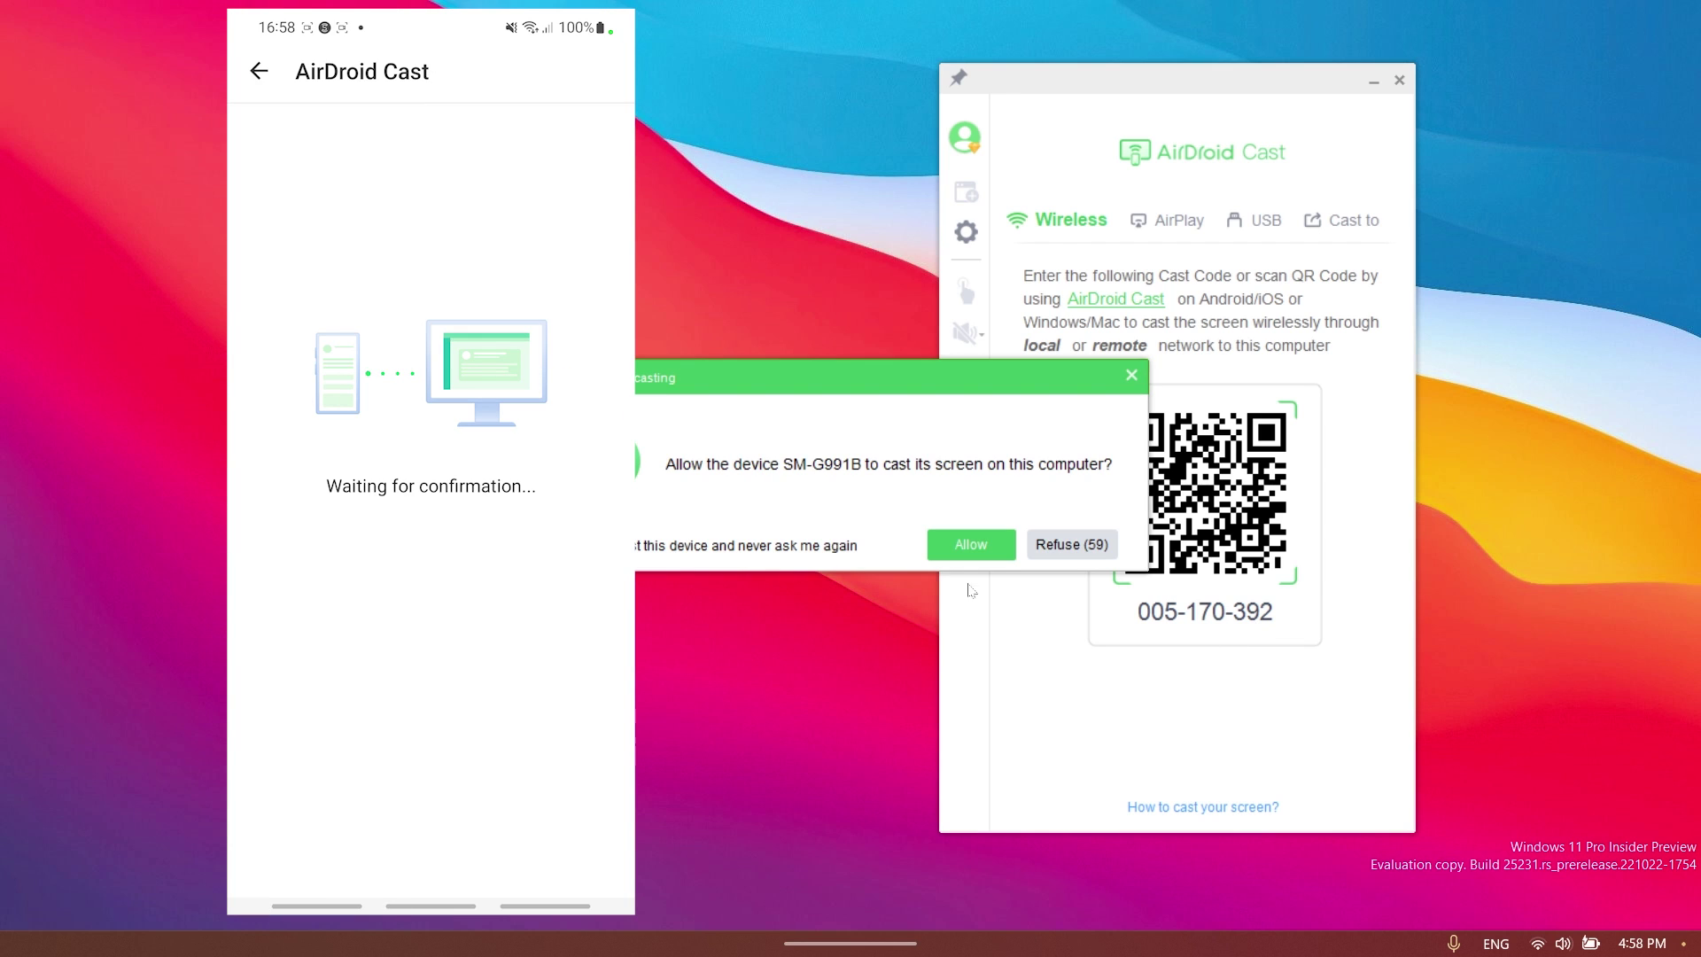
left_click(969, 547)
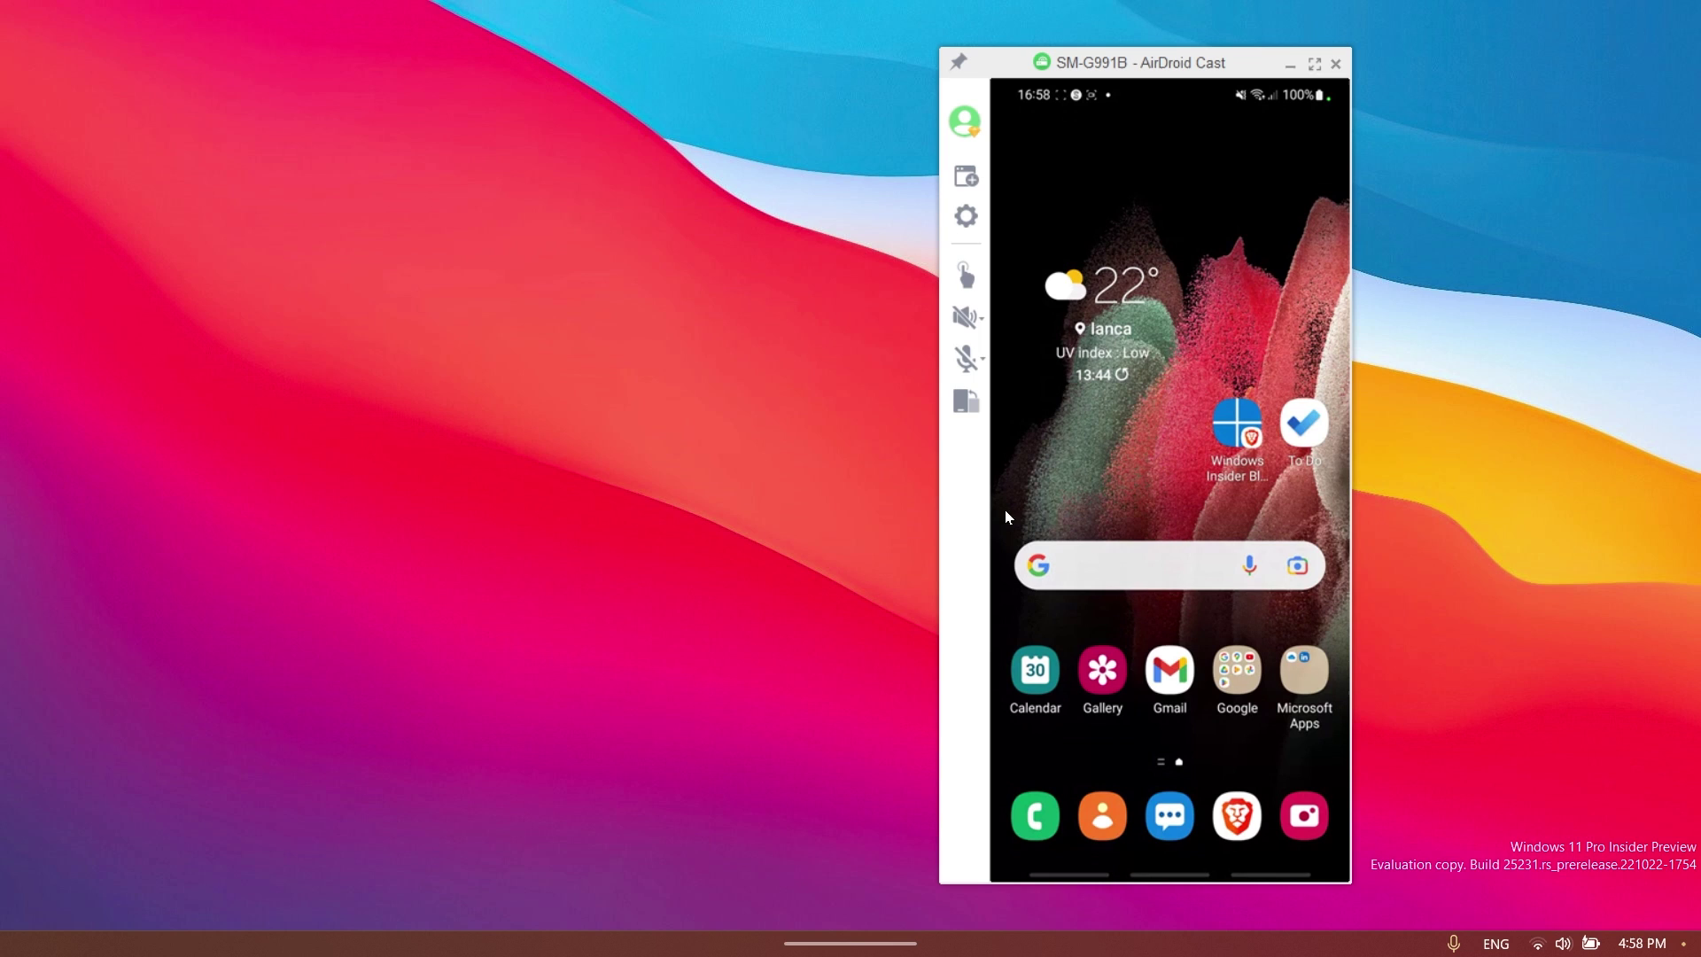
Step: Swipe up on the mirrored phone to show its app drawer, then return home
left_click_drag(1186, 623, 1194, 298)
scroll(1193, 297, "down", 3)
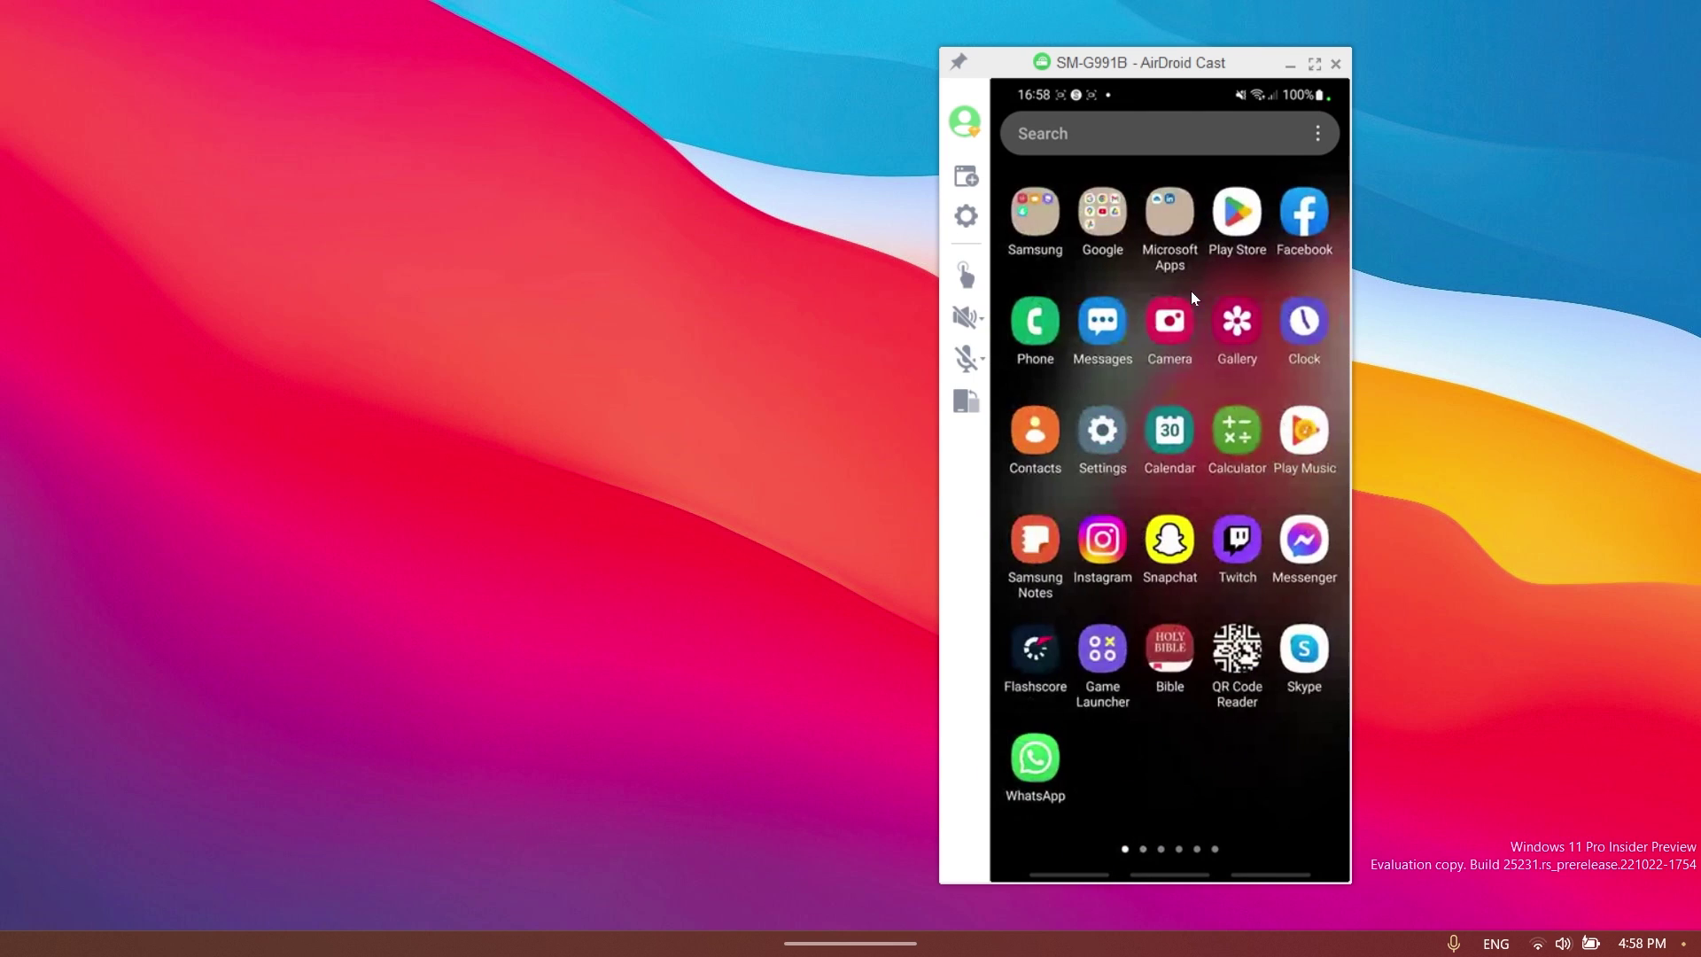
scroll(1192, 297, "up", 5)
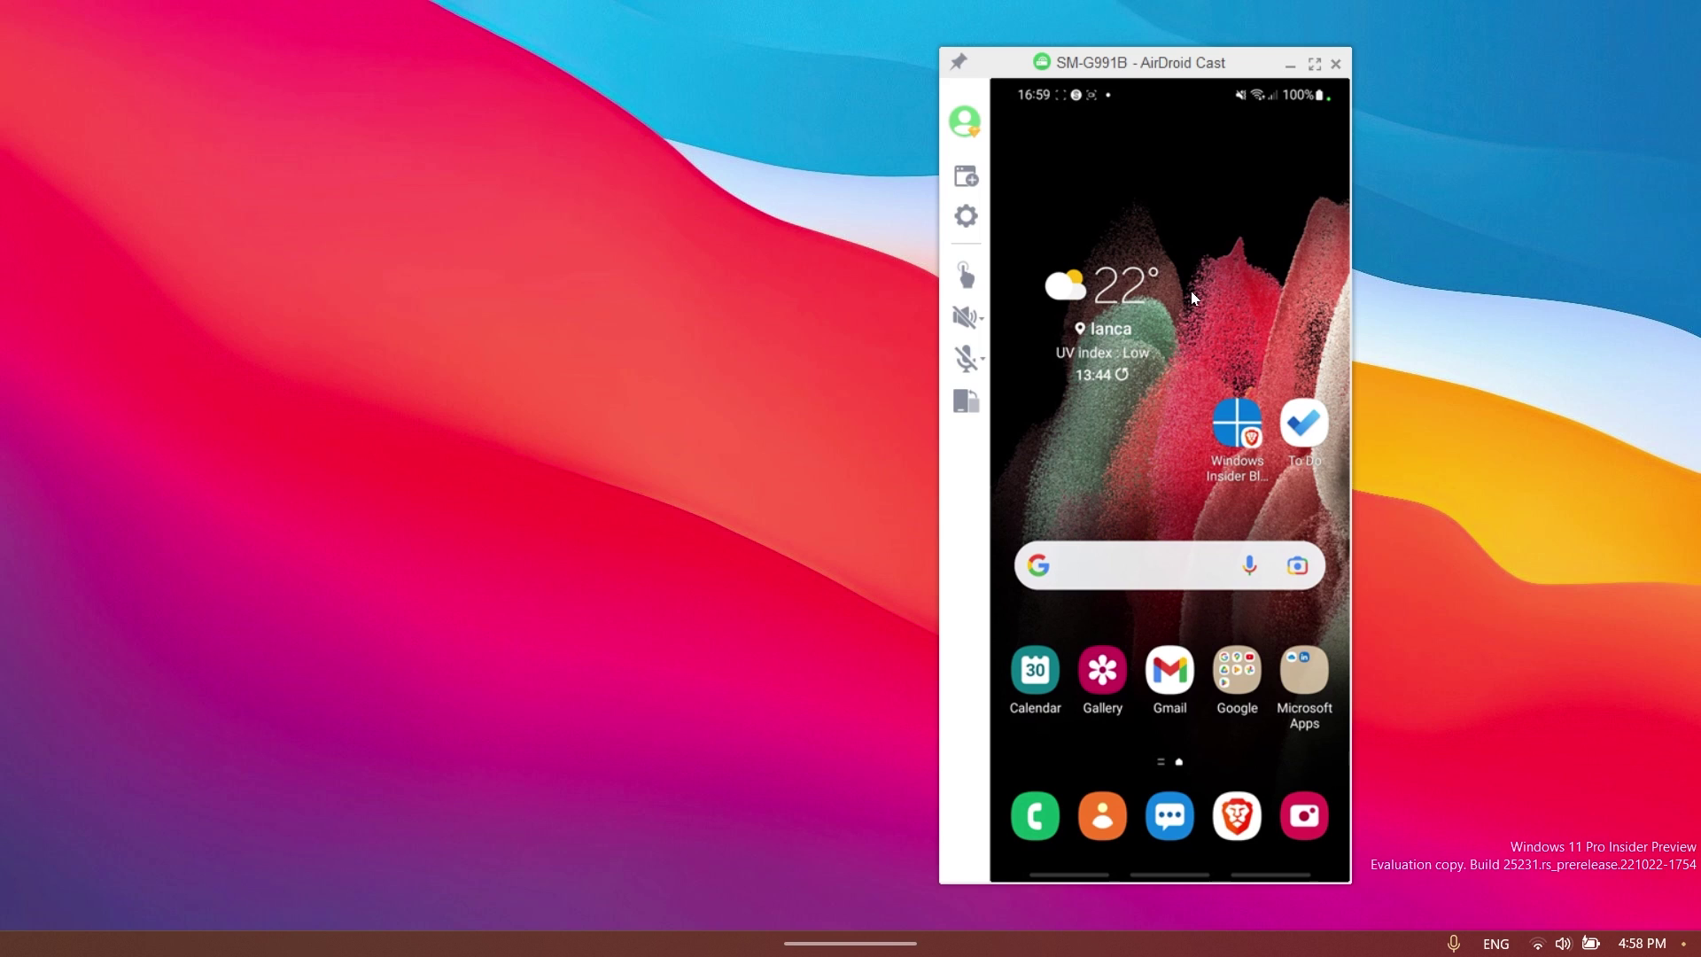
Step: Turn on remote control from the sidebar and dismiss the permission guide
left_click(969, 282)
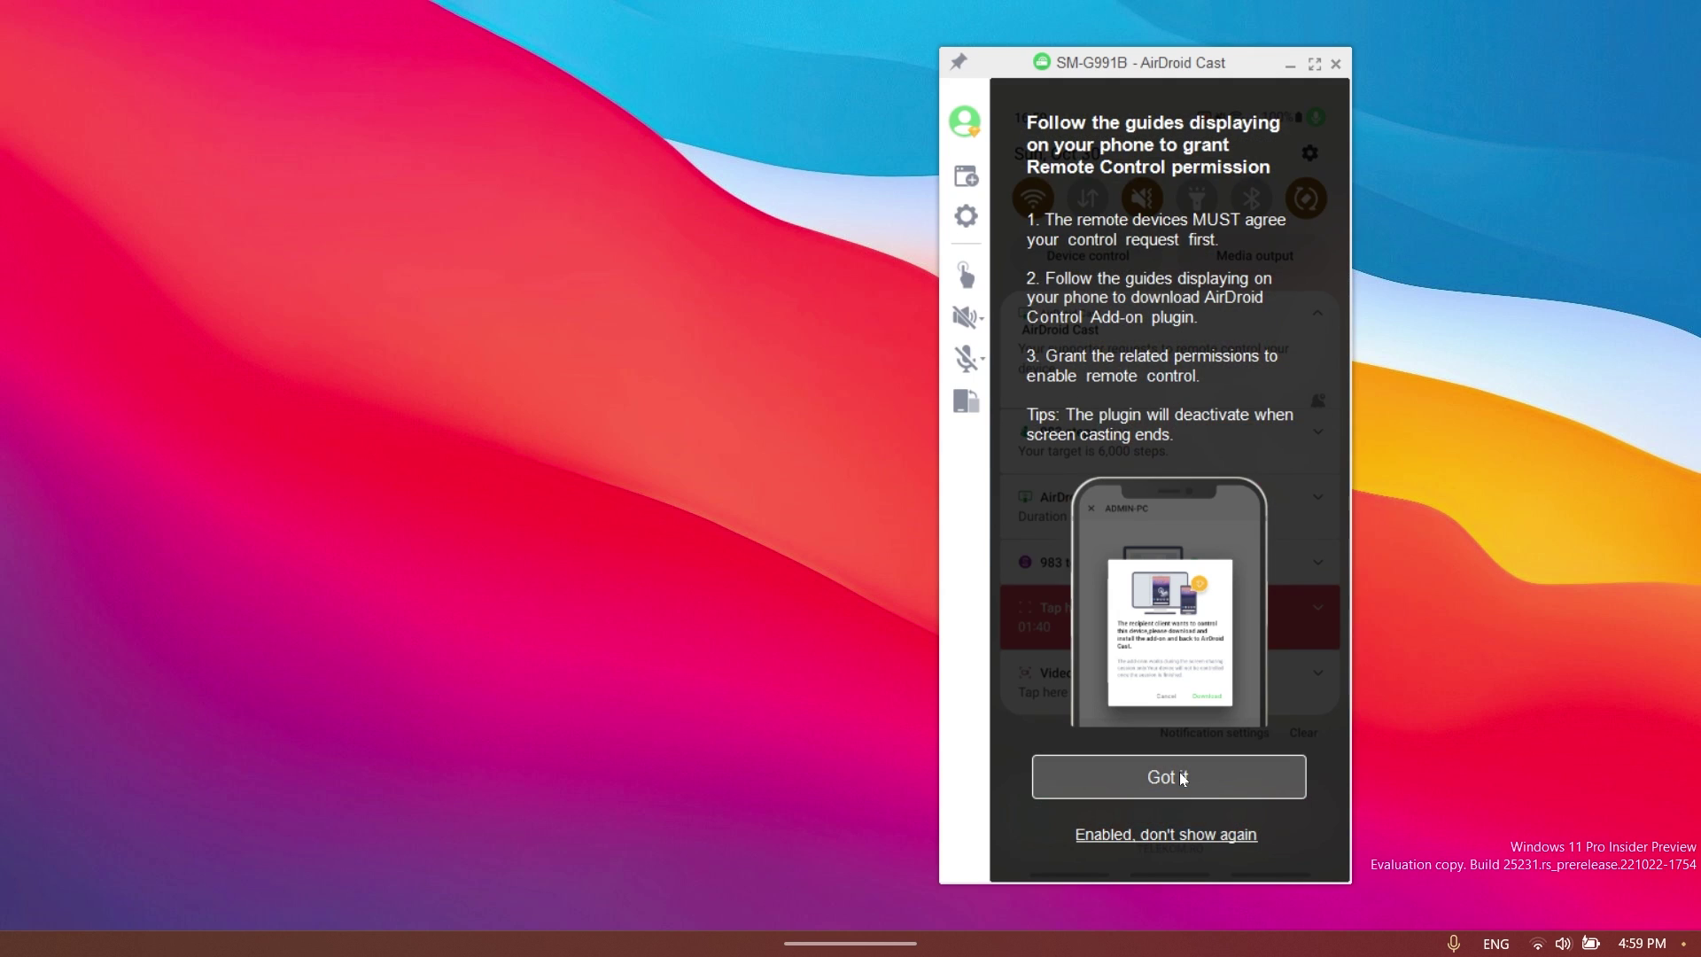
left_click(1182, 778)
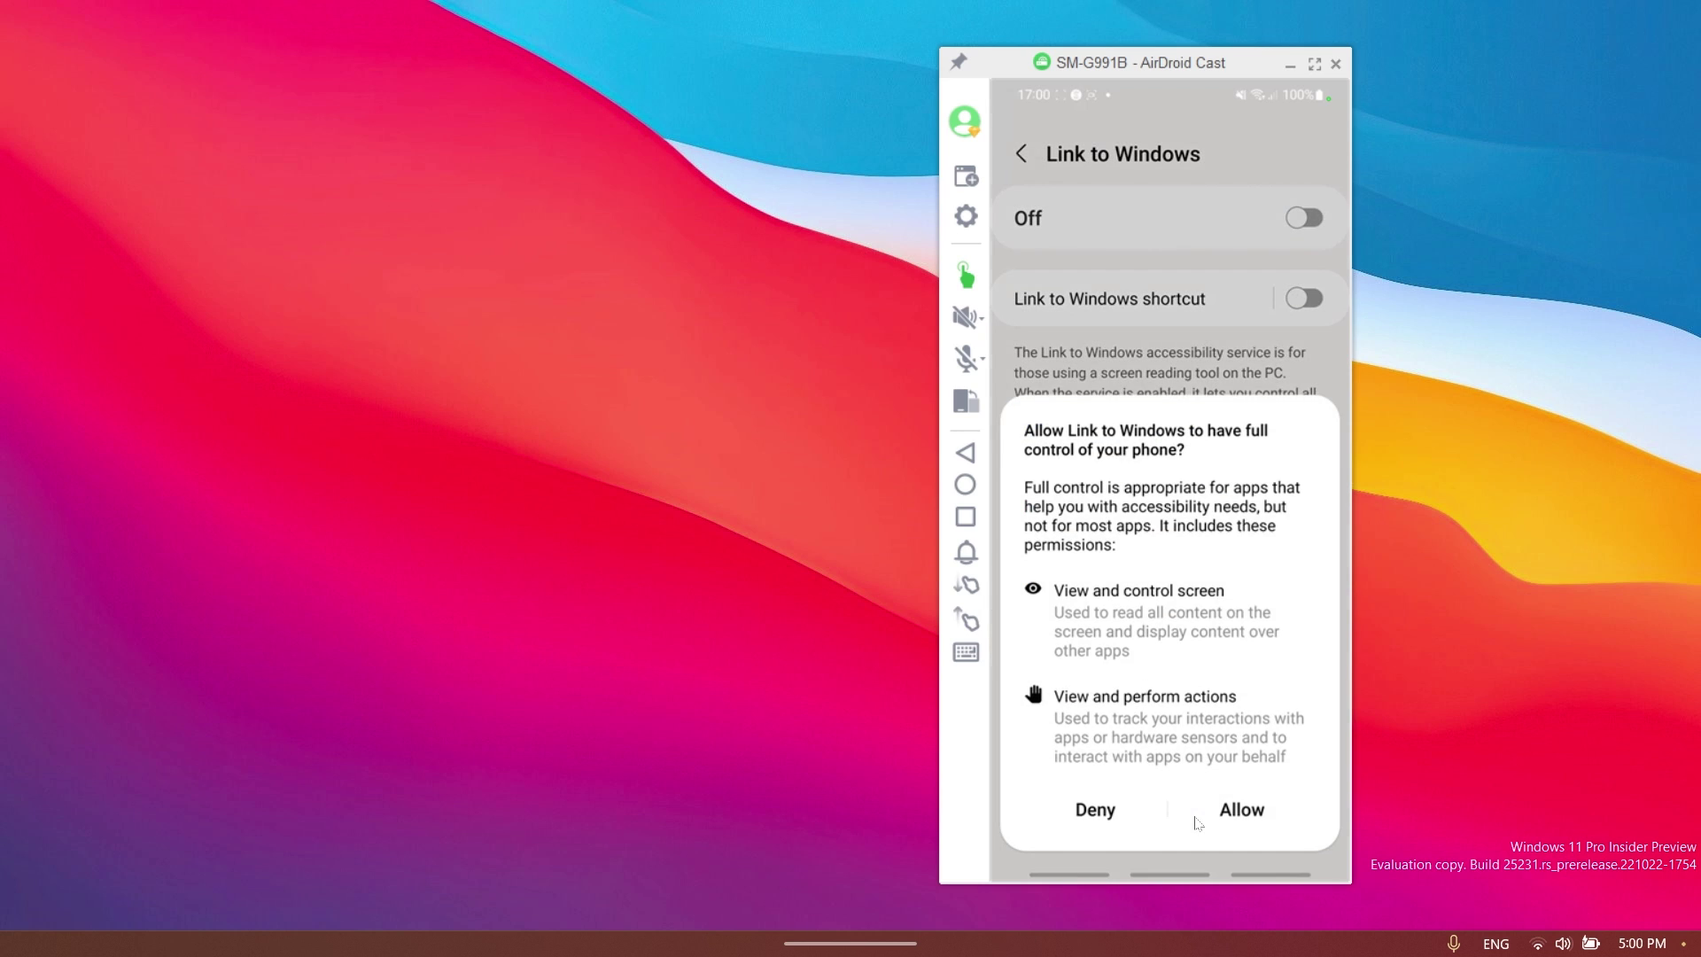
Step: Allow the control add-on, then remotely open the app drawer and page through it
left_click(1196, 820)
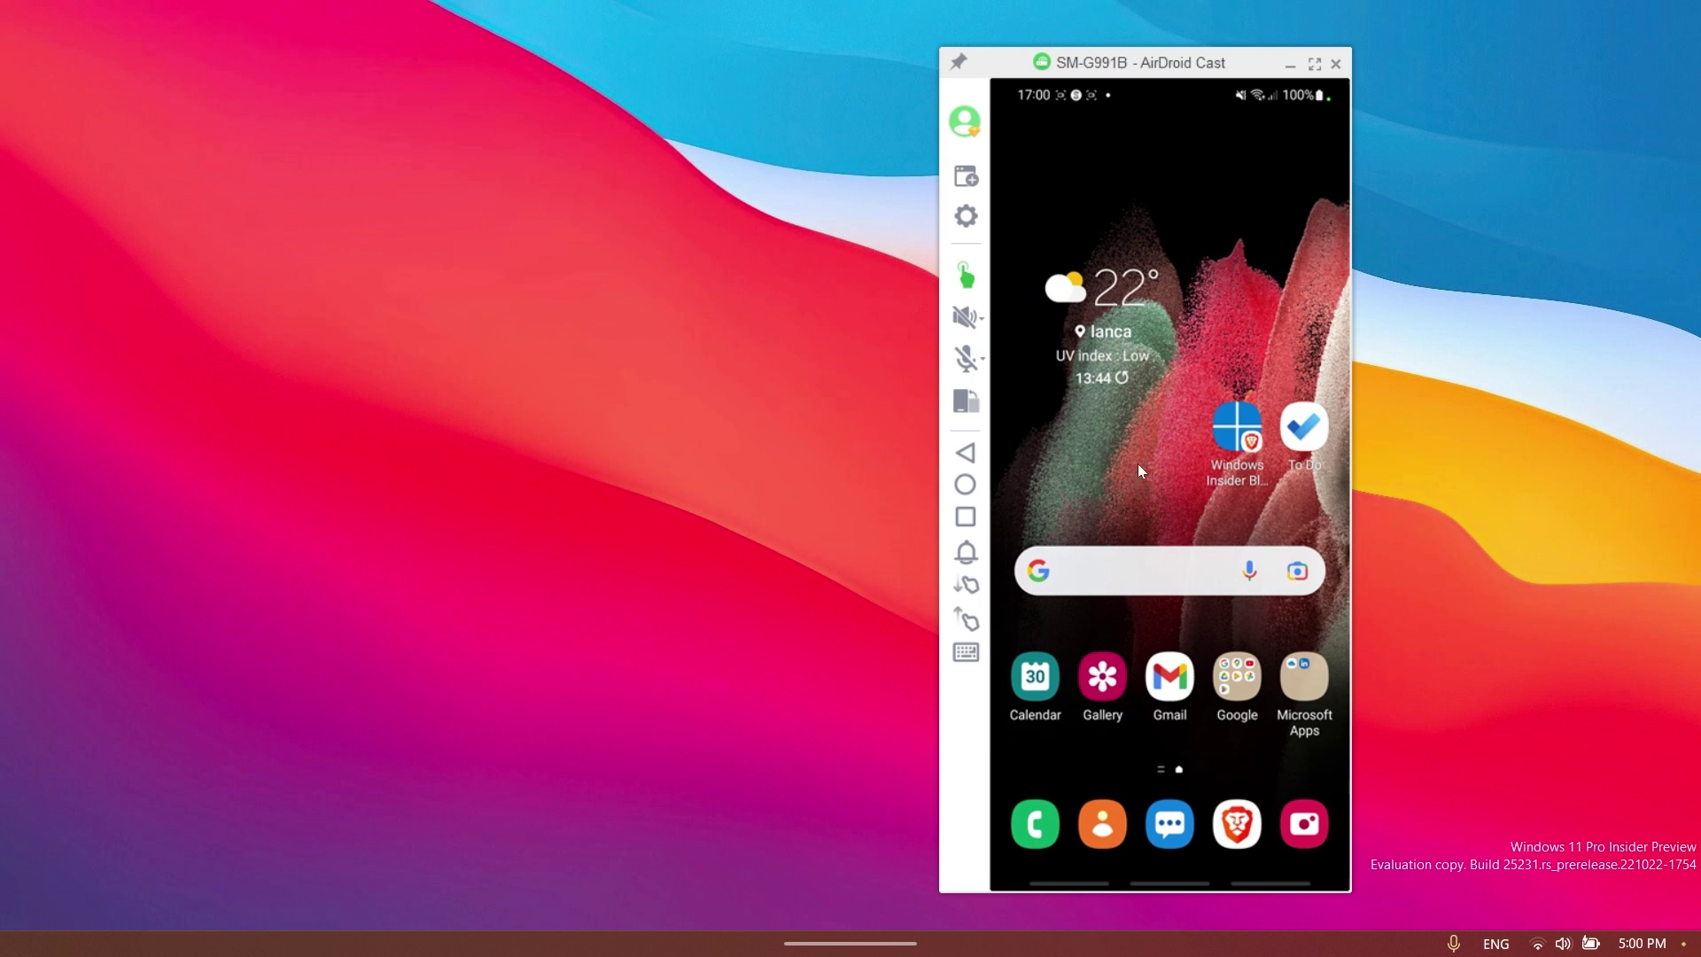
left_click_drag(1150, 528, 1188, 514)
scroll(1315, 536, "up", 3)
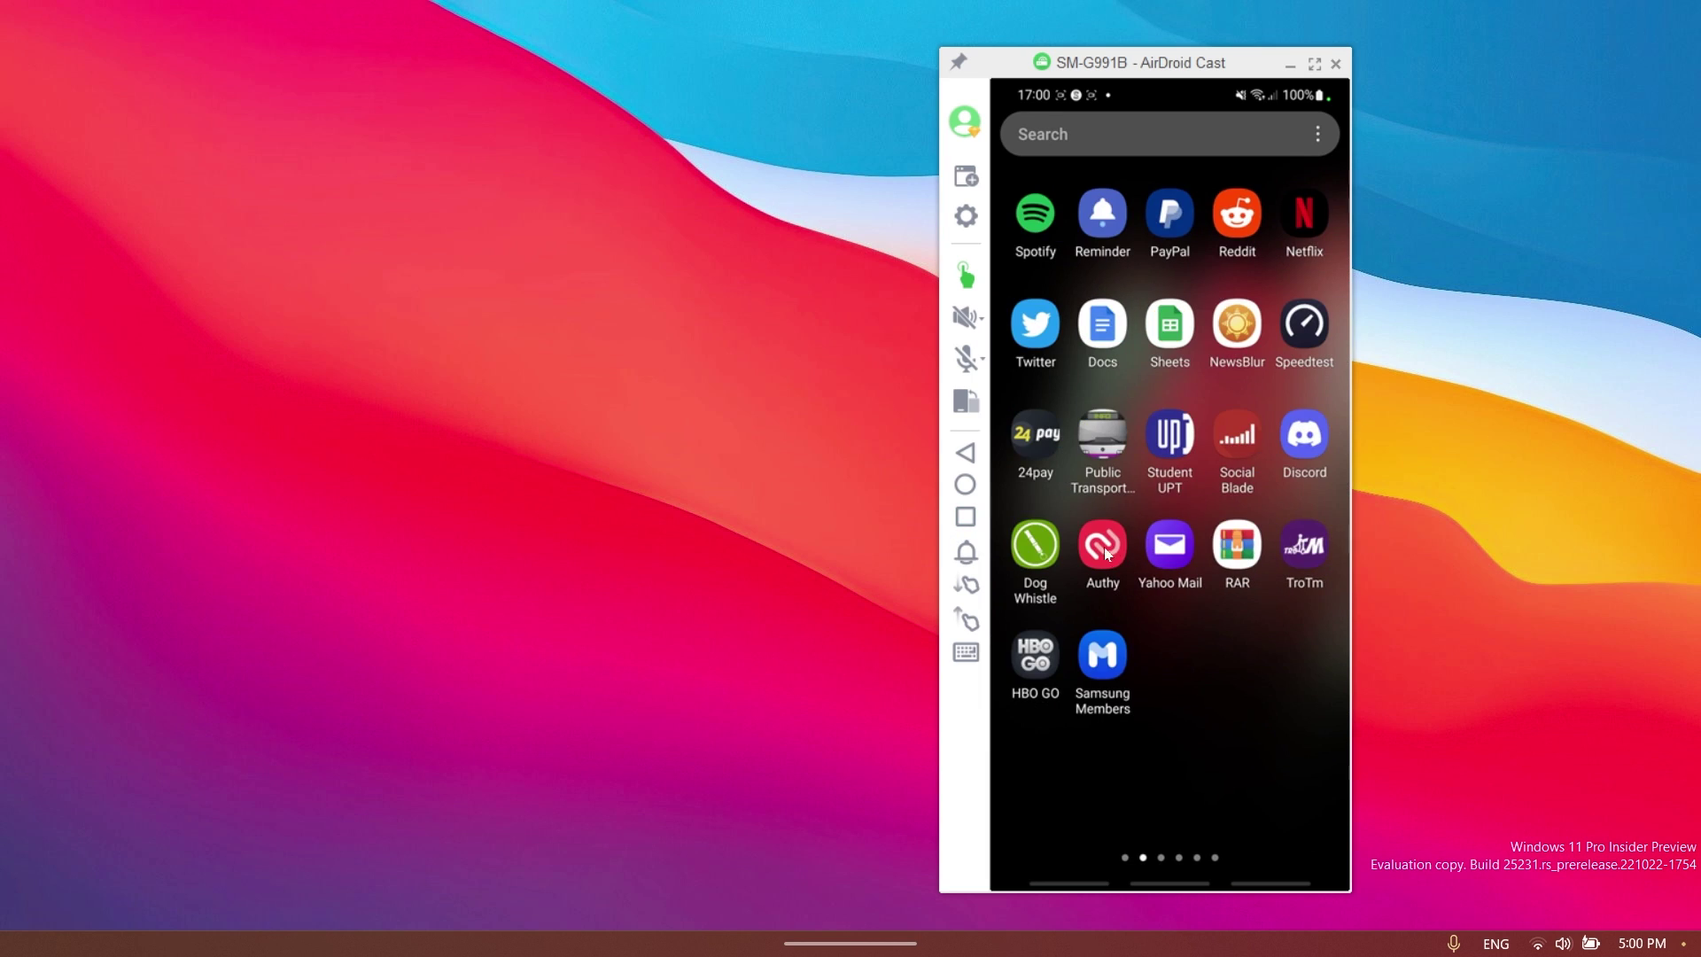
left_click_drag(1267, 555, 880, 563)
scroll(1276, 544, "down", 1)
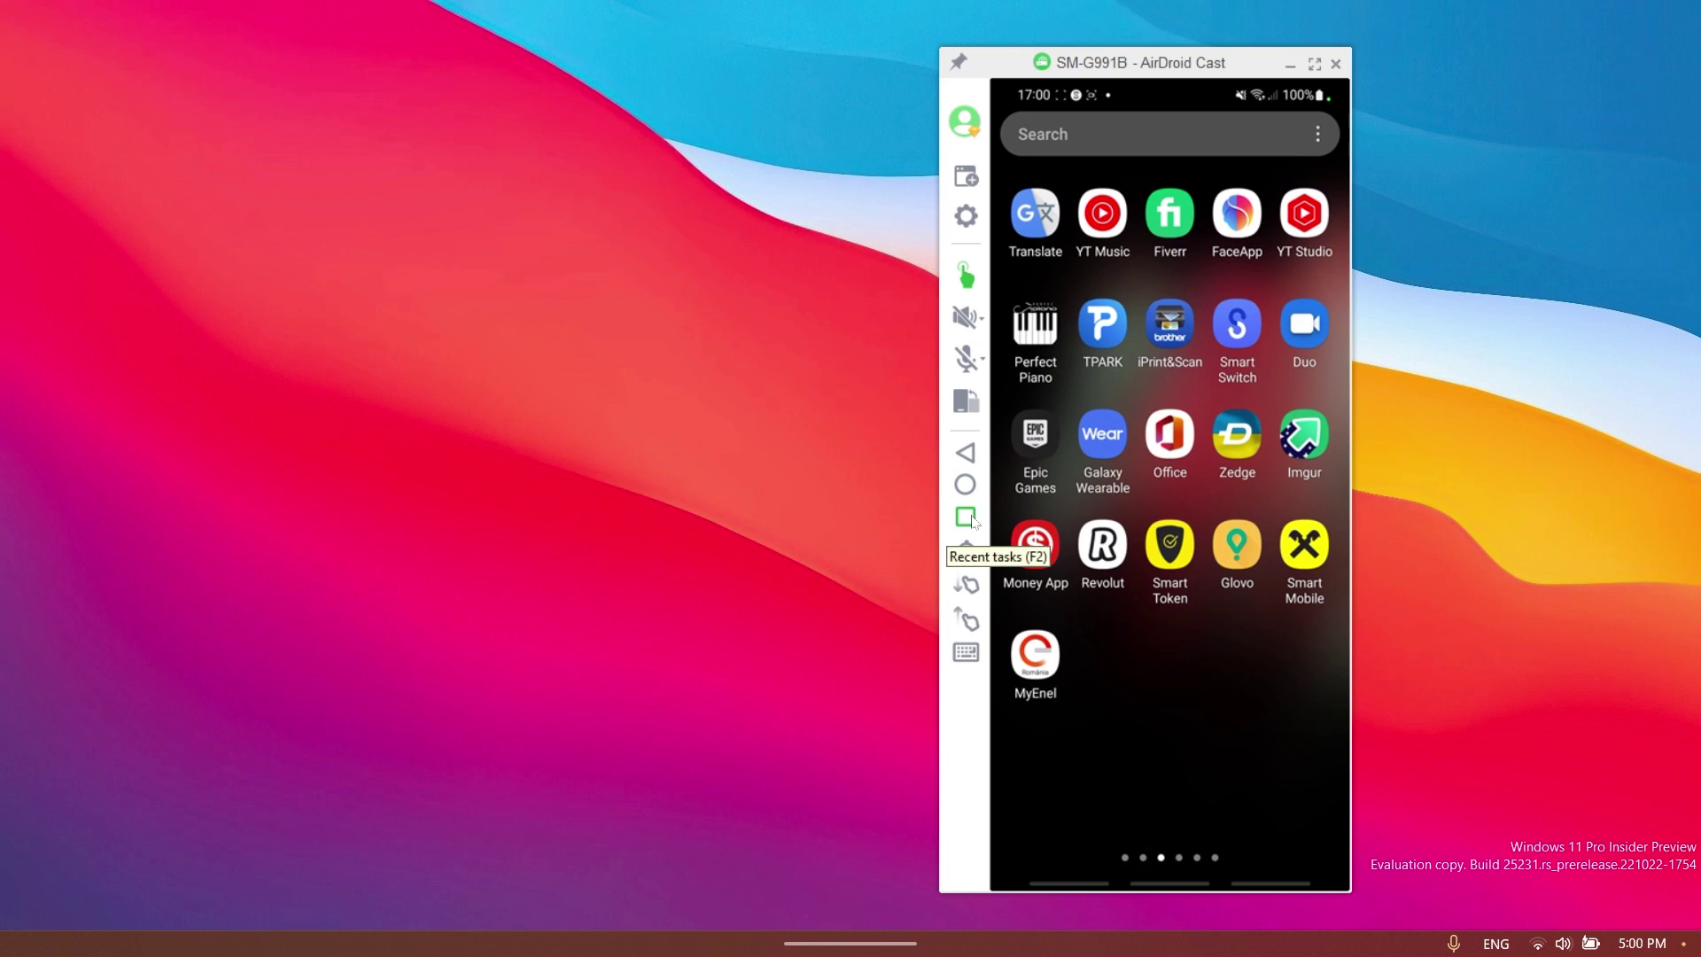
Step: Rotate the mirrored phone screen to landscape and back
left_click(967, 657)
left_click(975, 401)
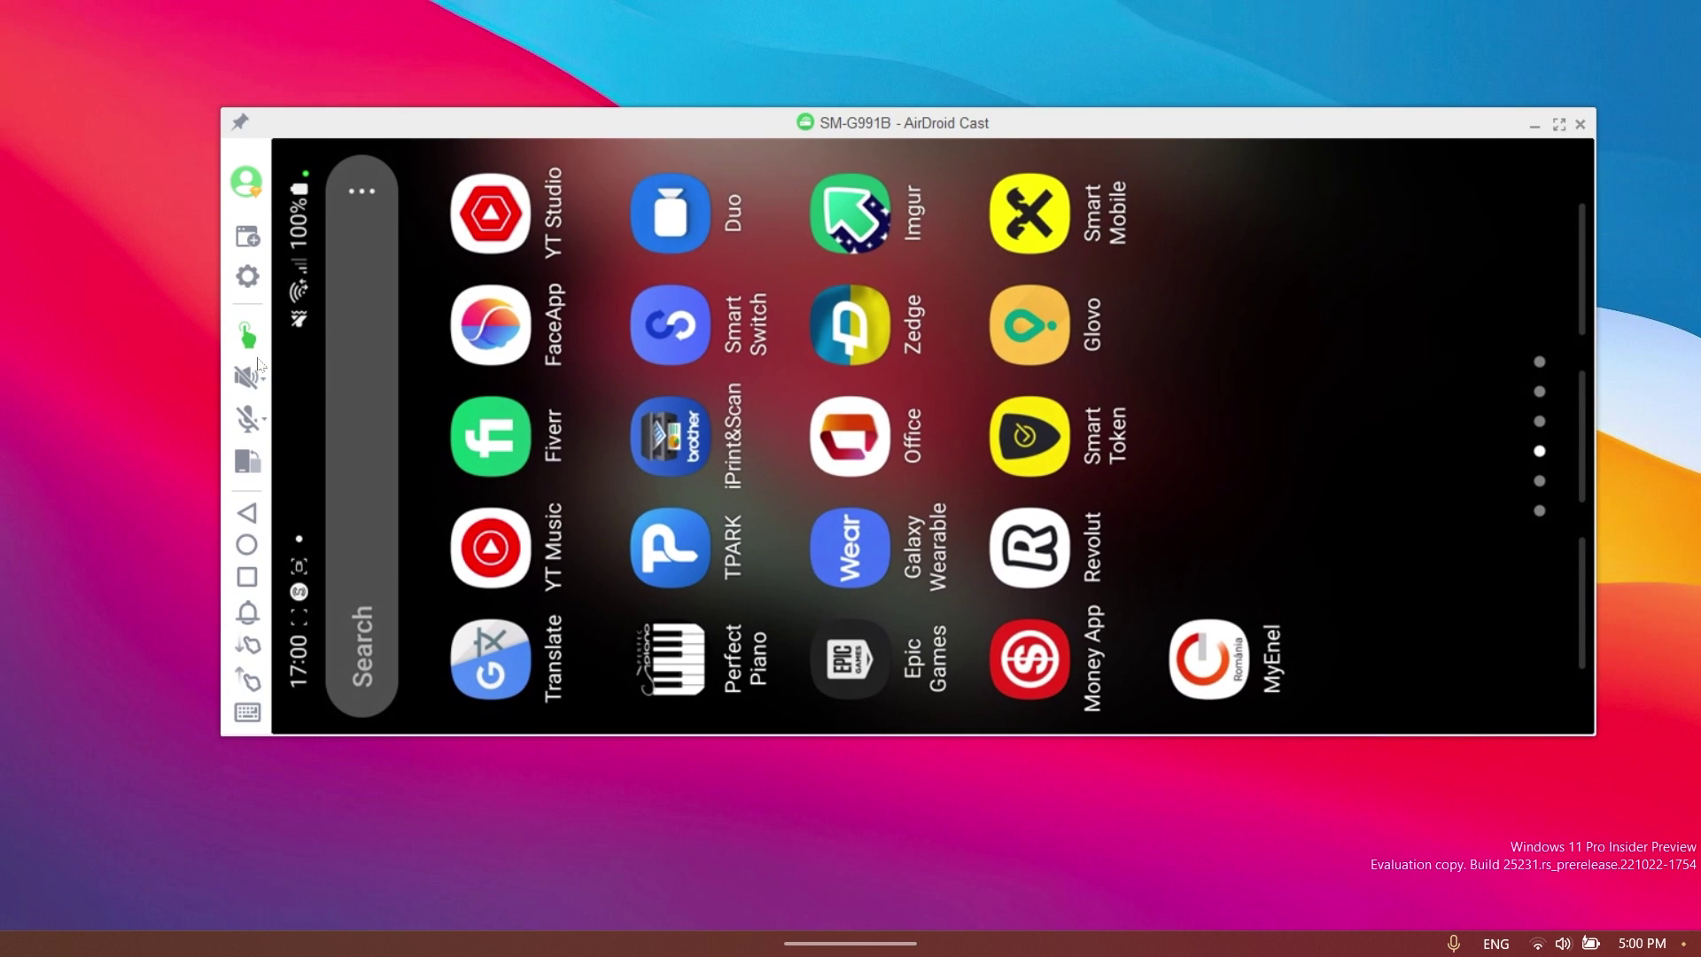
left_click(249, 461)
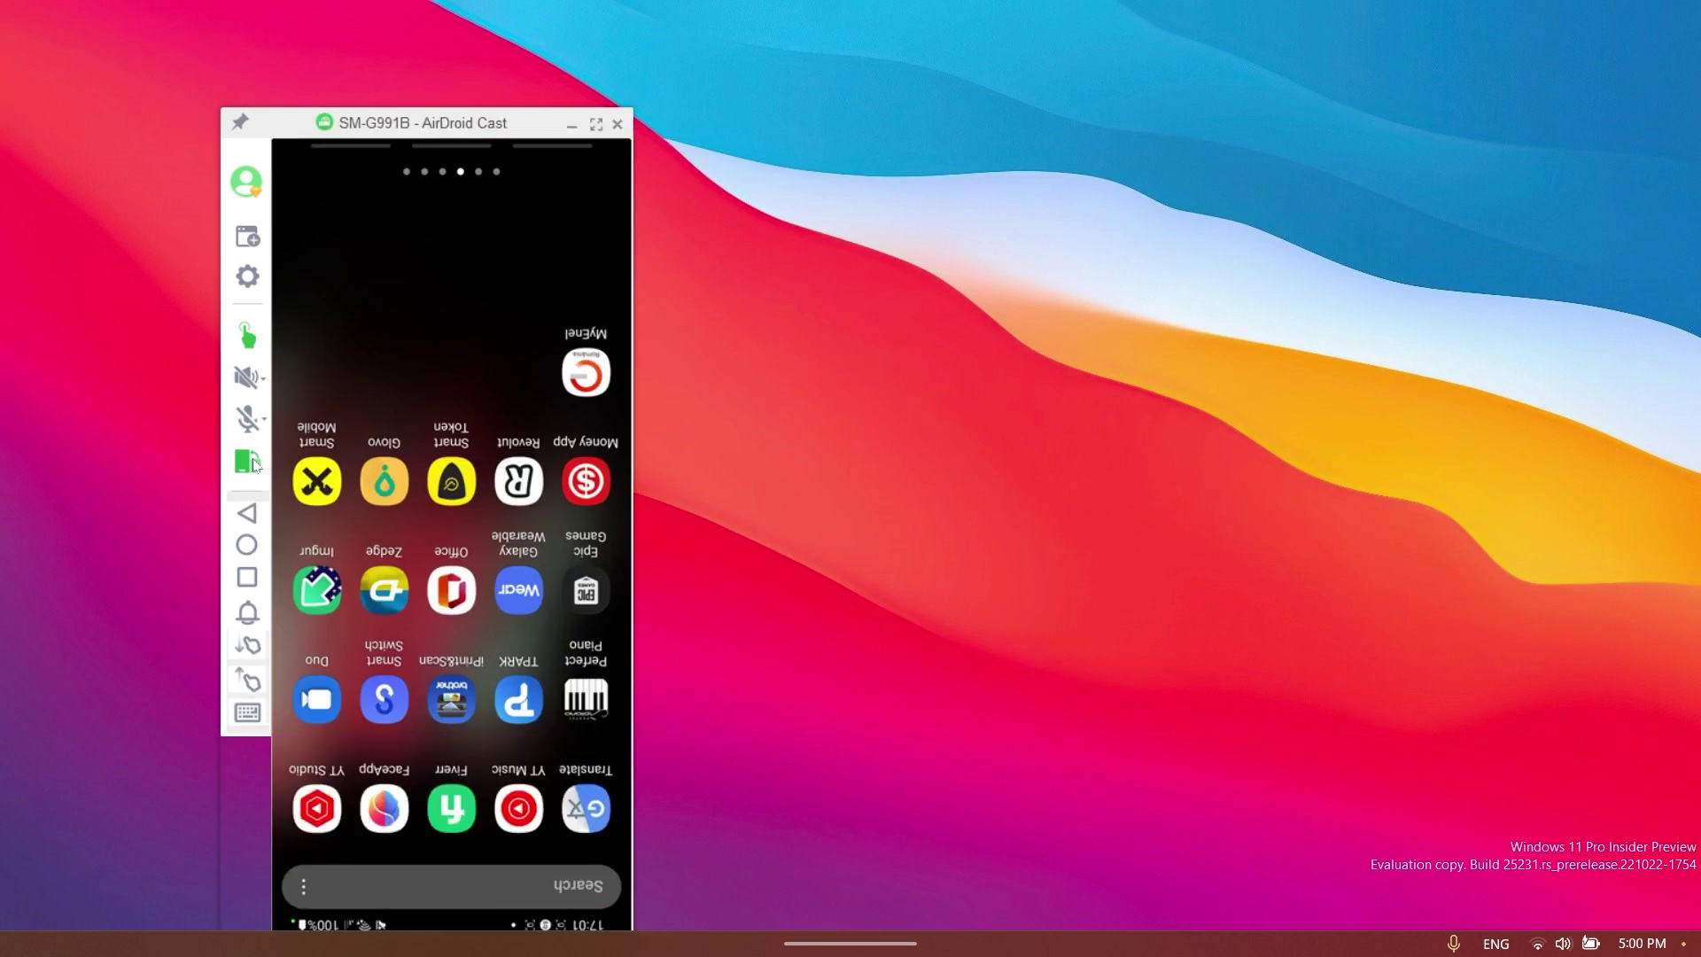
Step: Open Settings, move it aside, and browse the Control mode, AirPlay Service, Cable and Devices pages
left_click(1084, 209)
left_click_drag(1245, 212, 552, 240)
left_click(416, 280)
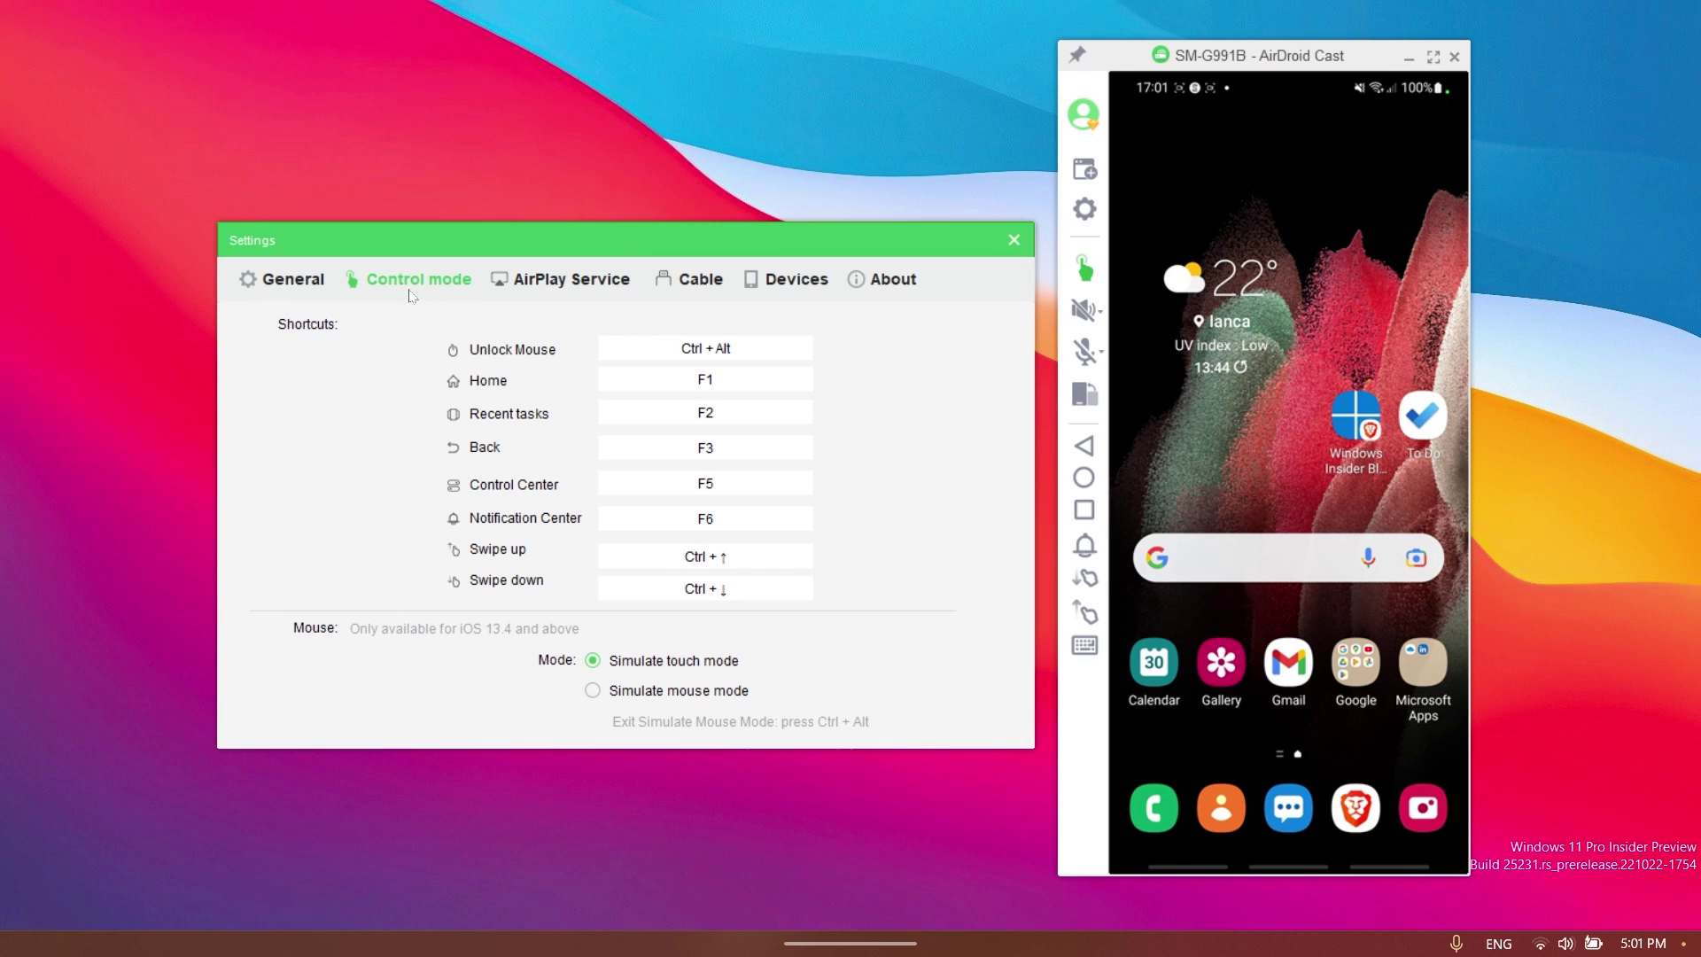
left_click(566, 289)
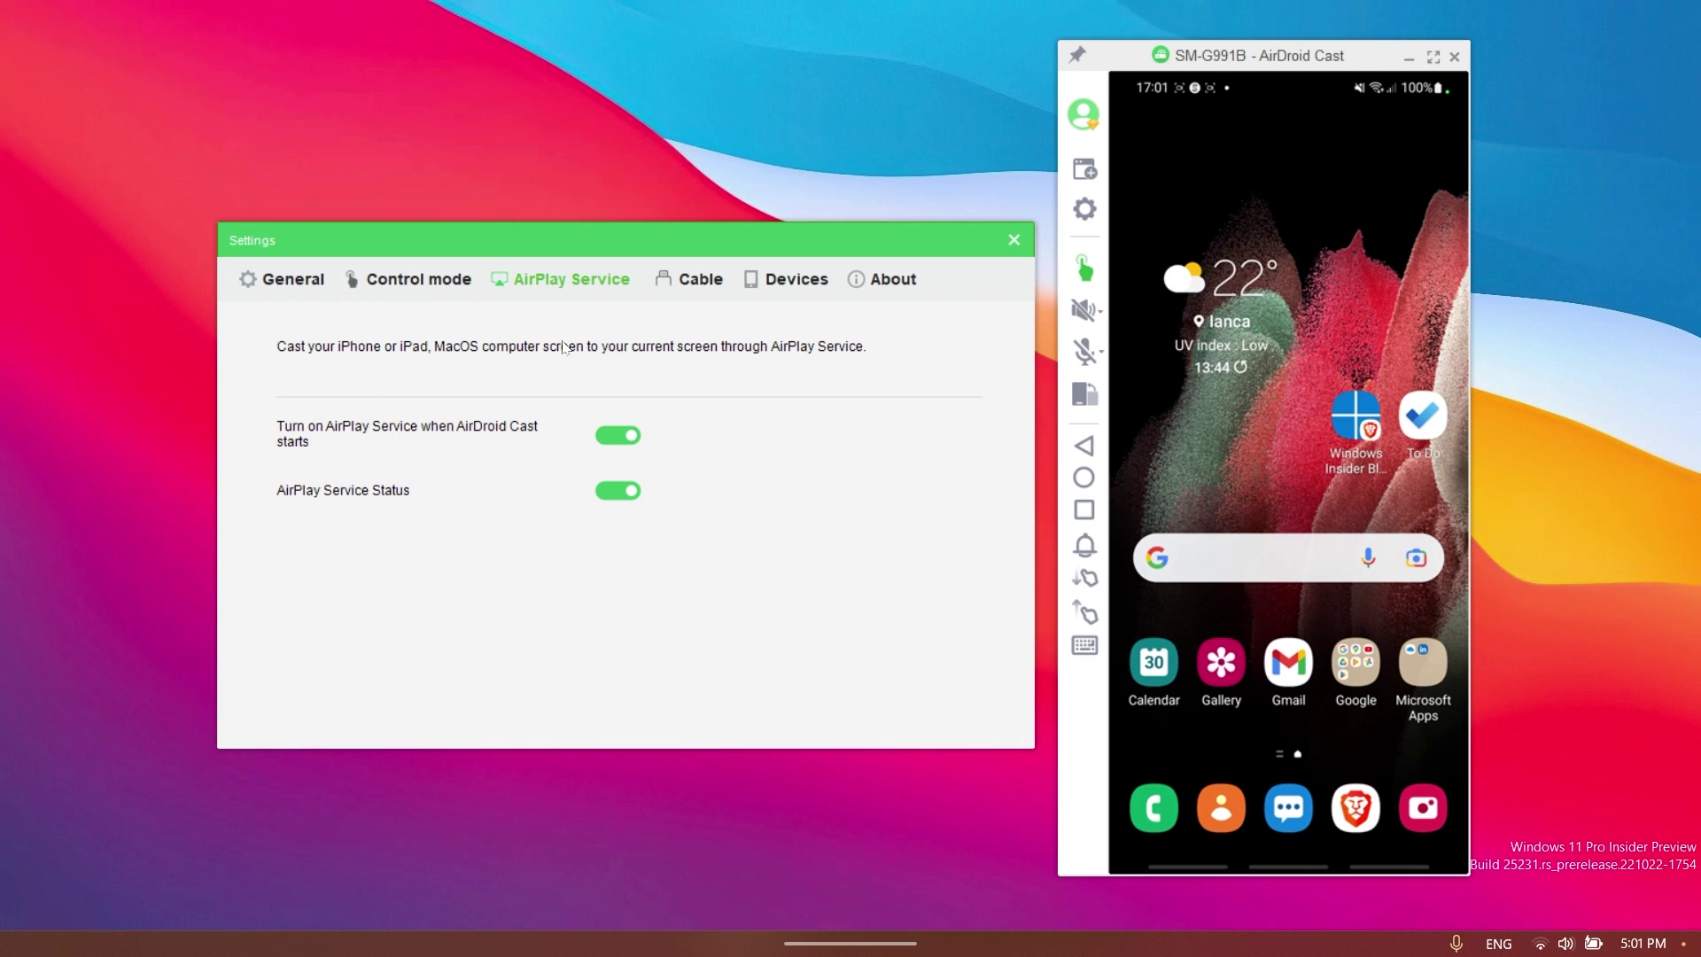
left_click(700, 279)
left_click(797, 279)
Step: Check for an update on the About page for version 1.1.4.2, then close Settings
left_click(891, 279)
left_click(491, 382)
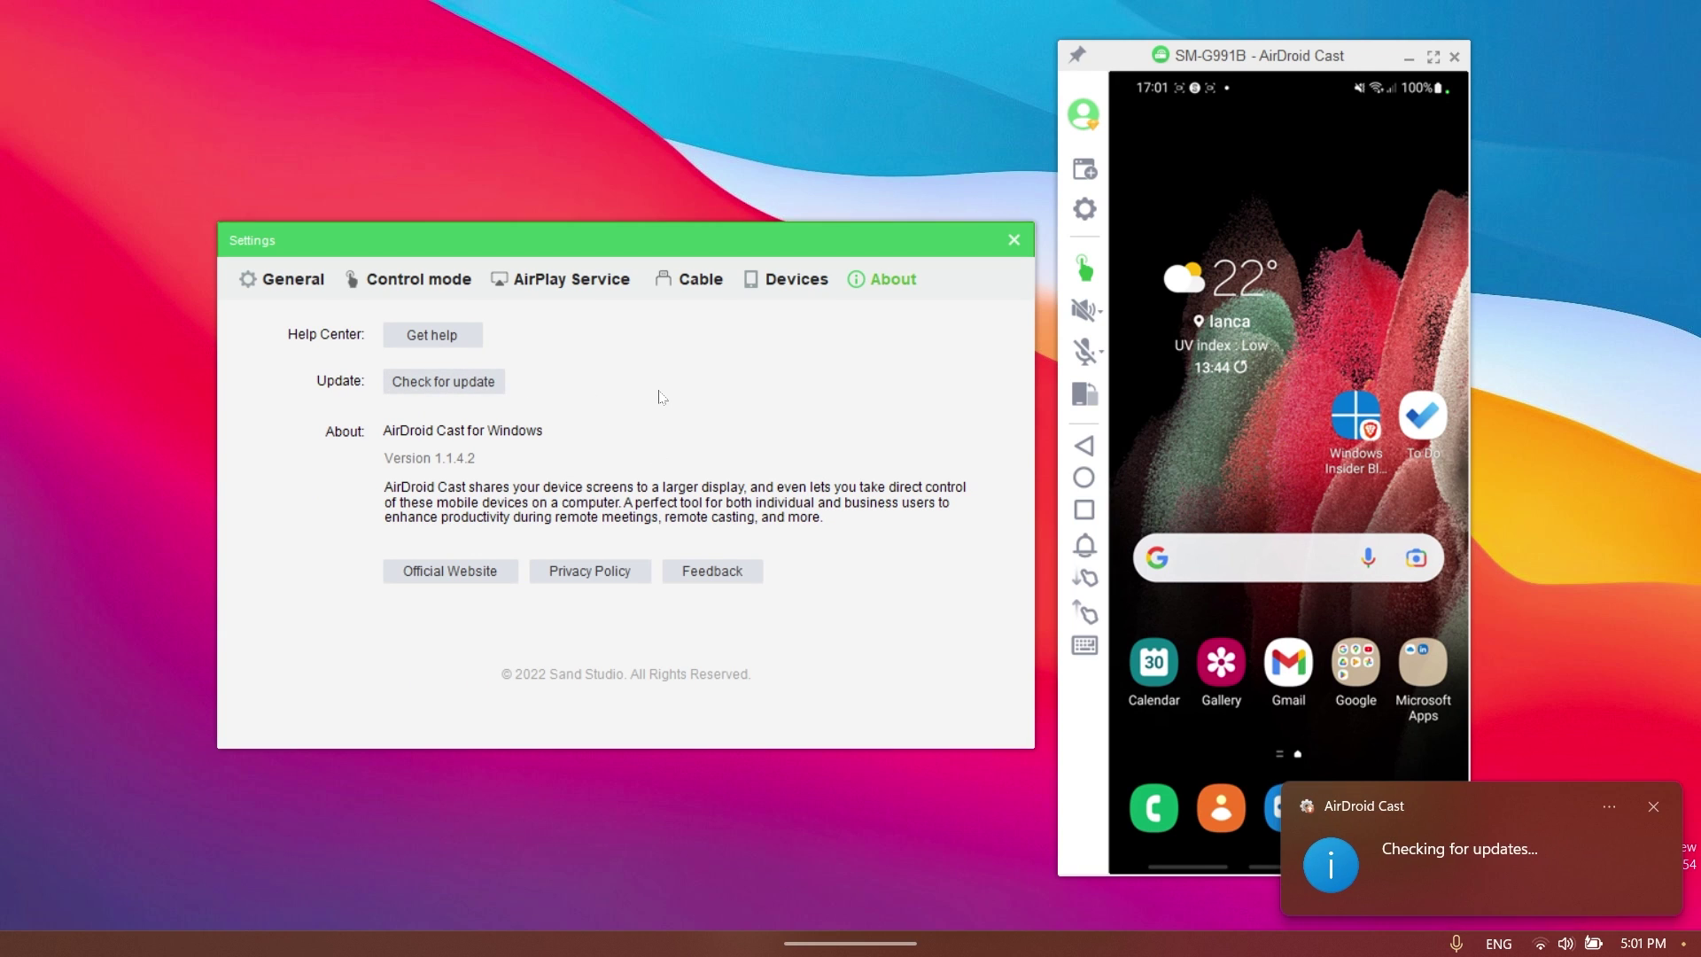
left_click(1013, 239)
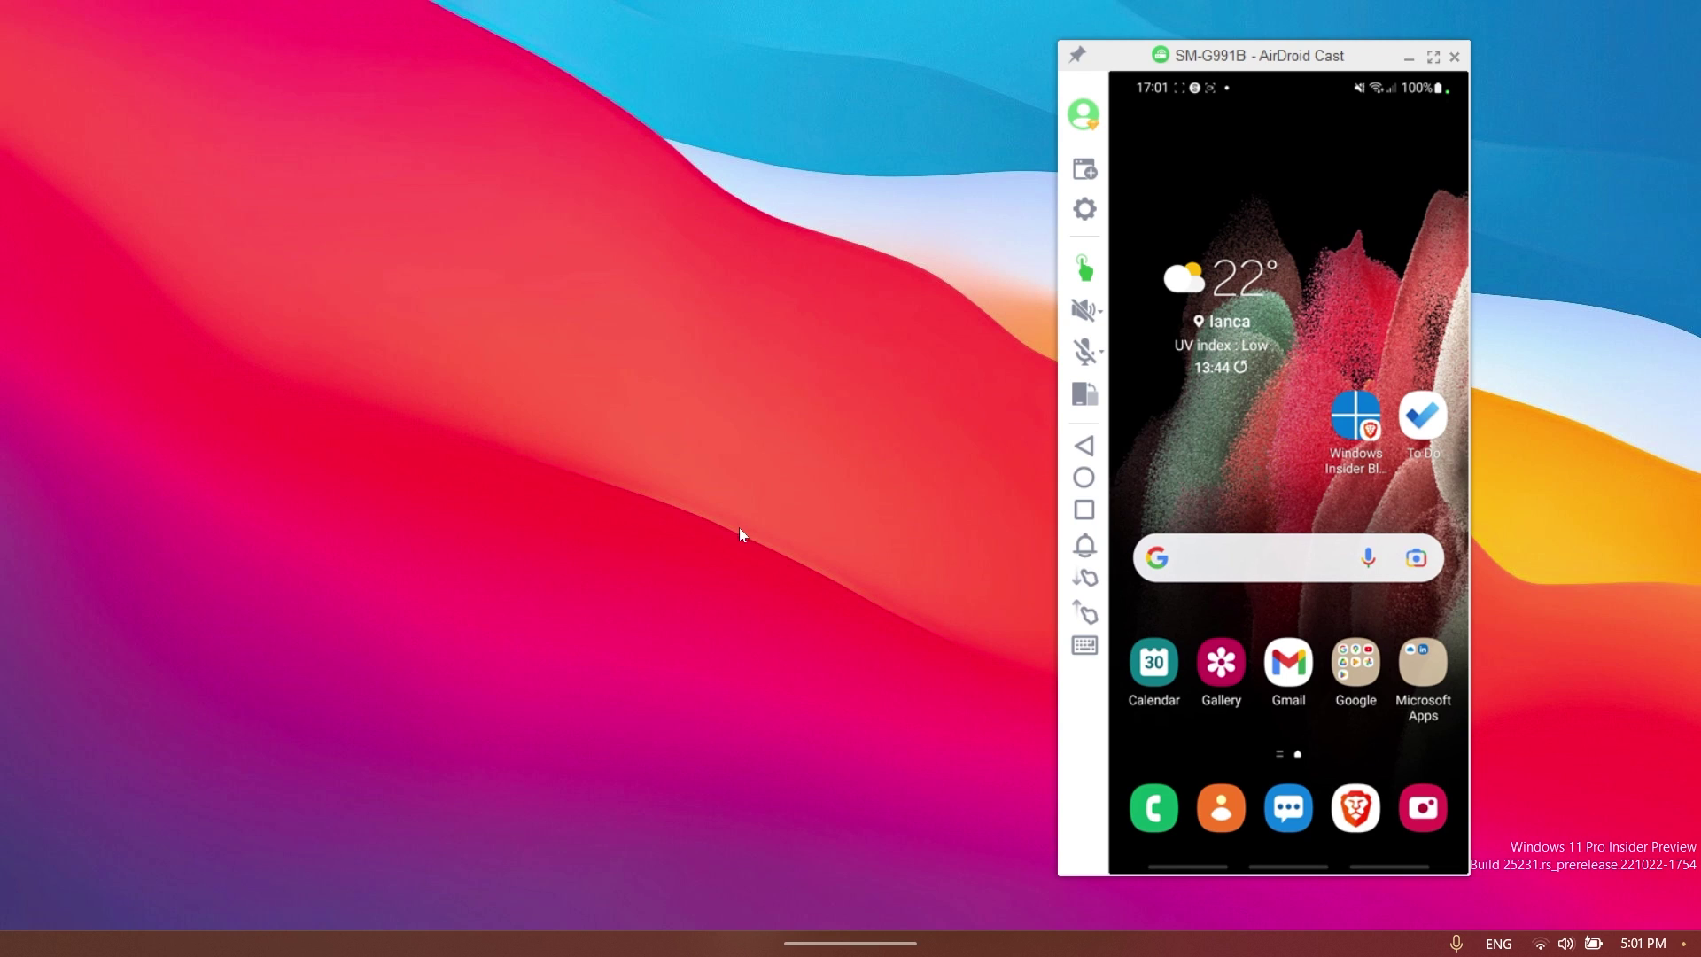
Step: Close the AirDroid Cast window and confirm ending the casting session
left_click(1455, 56)
left_click(1318, 535)
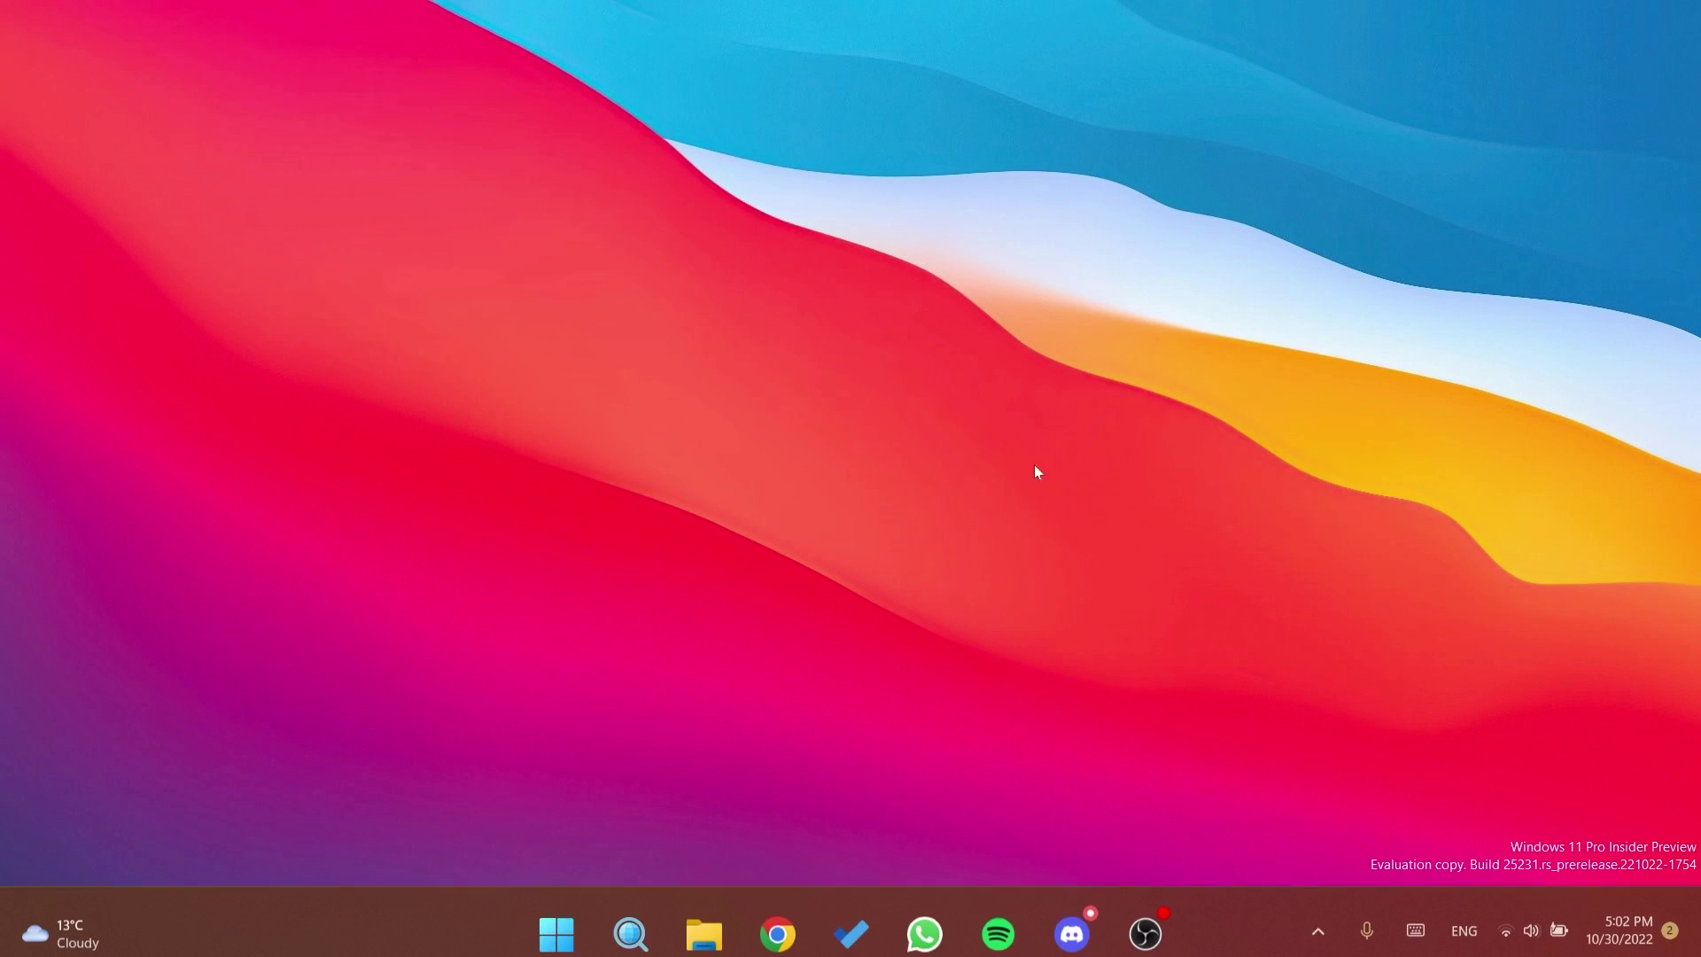